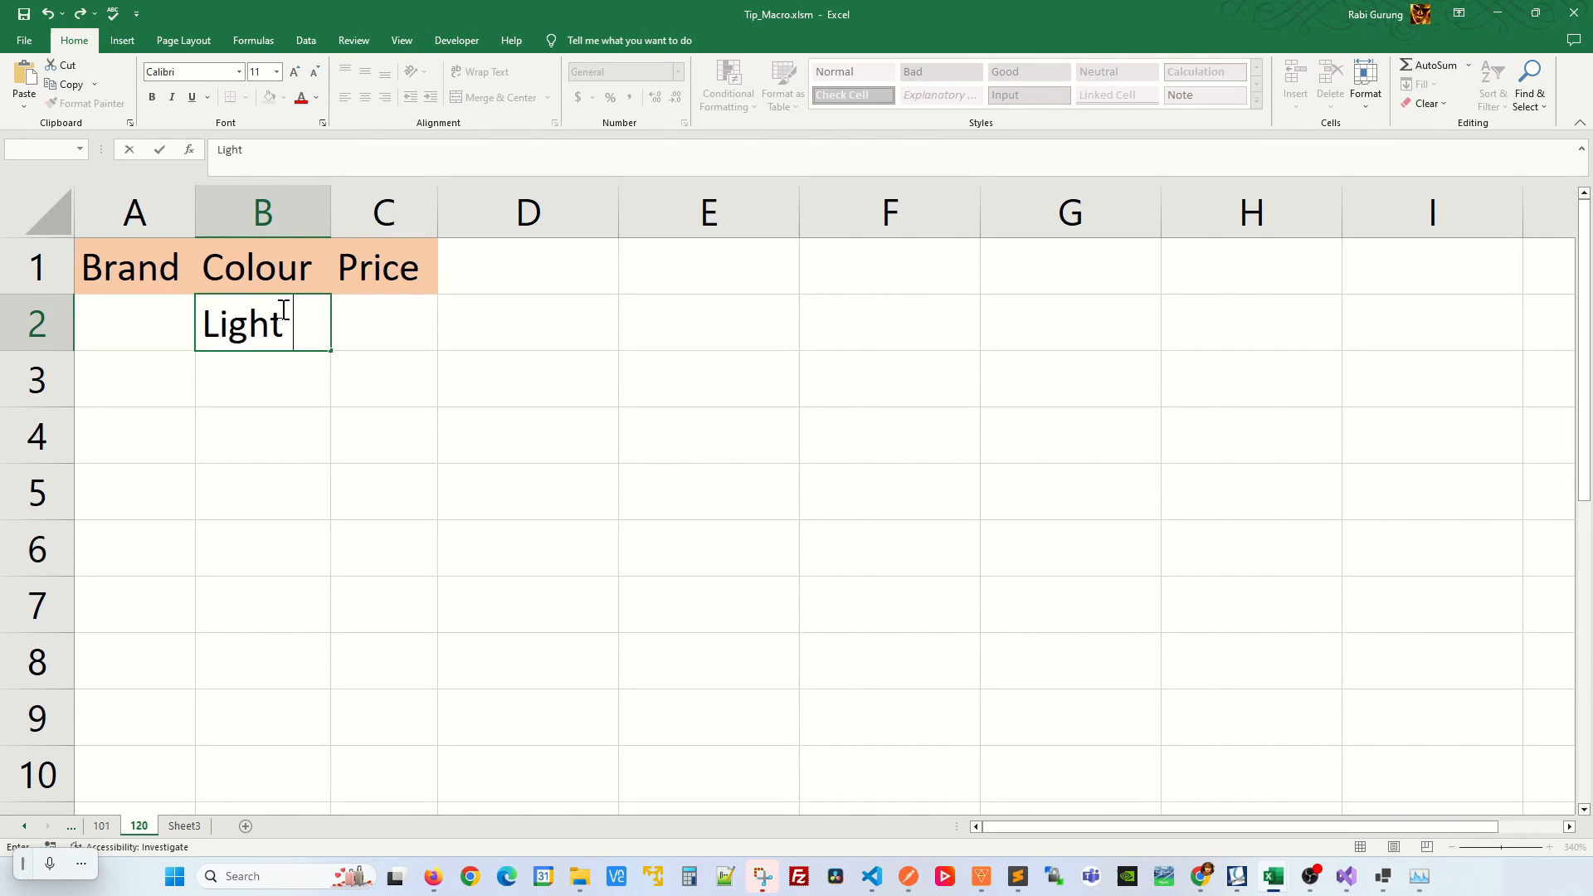
pyautogui.write('Blue')
# Step: Enter Light Blue in B2, $1234.56 in C2, Qty in D1 and 34582323 in D2, columns auto-widening
pyautogui.press('Return')
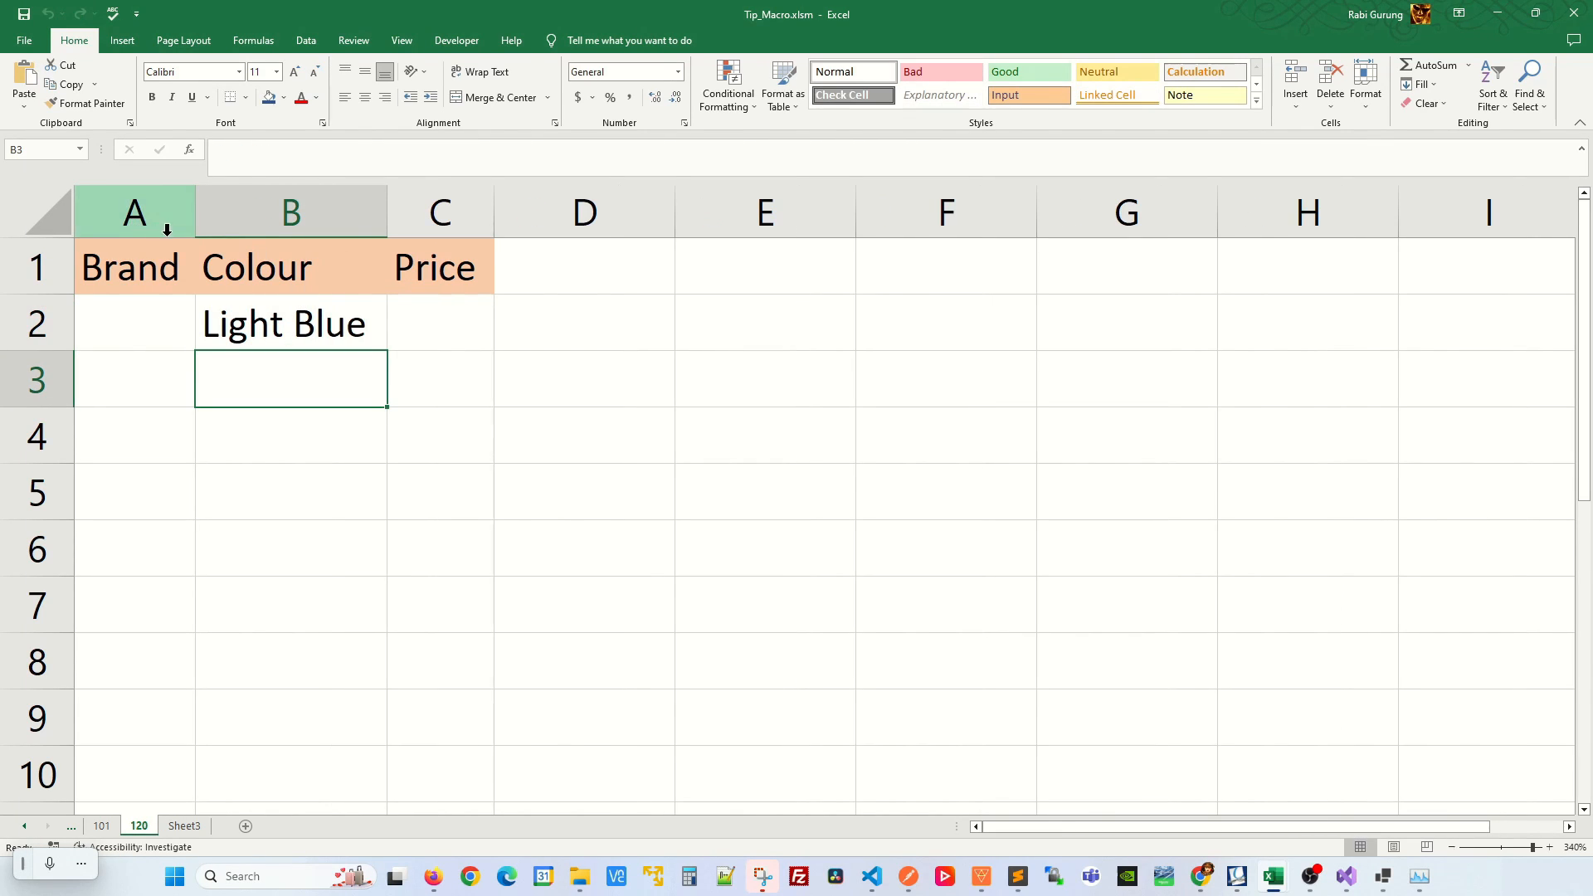
pyautogui.click(432, 318)
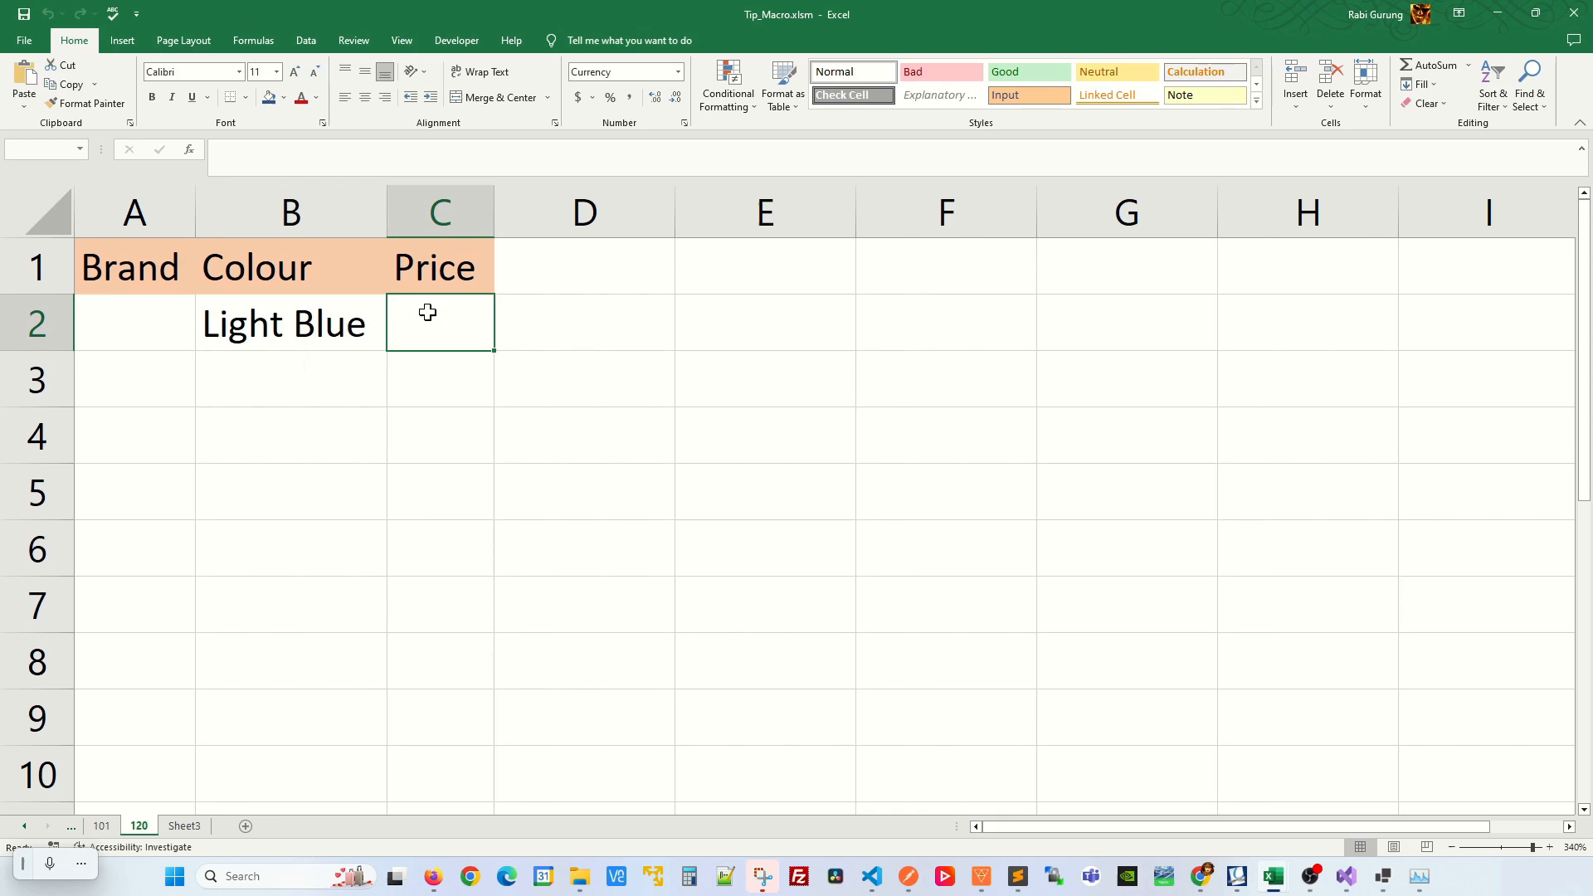
pyautogui.write('$1234.56')
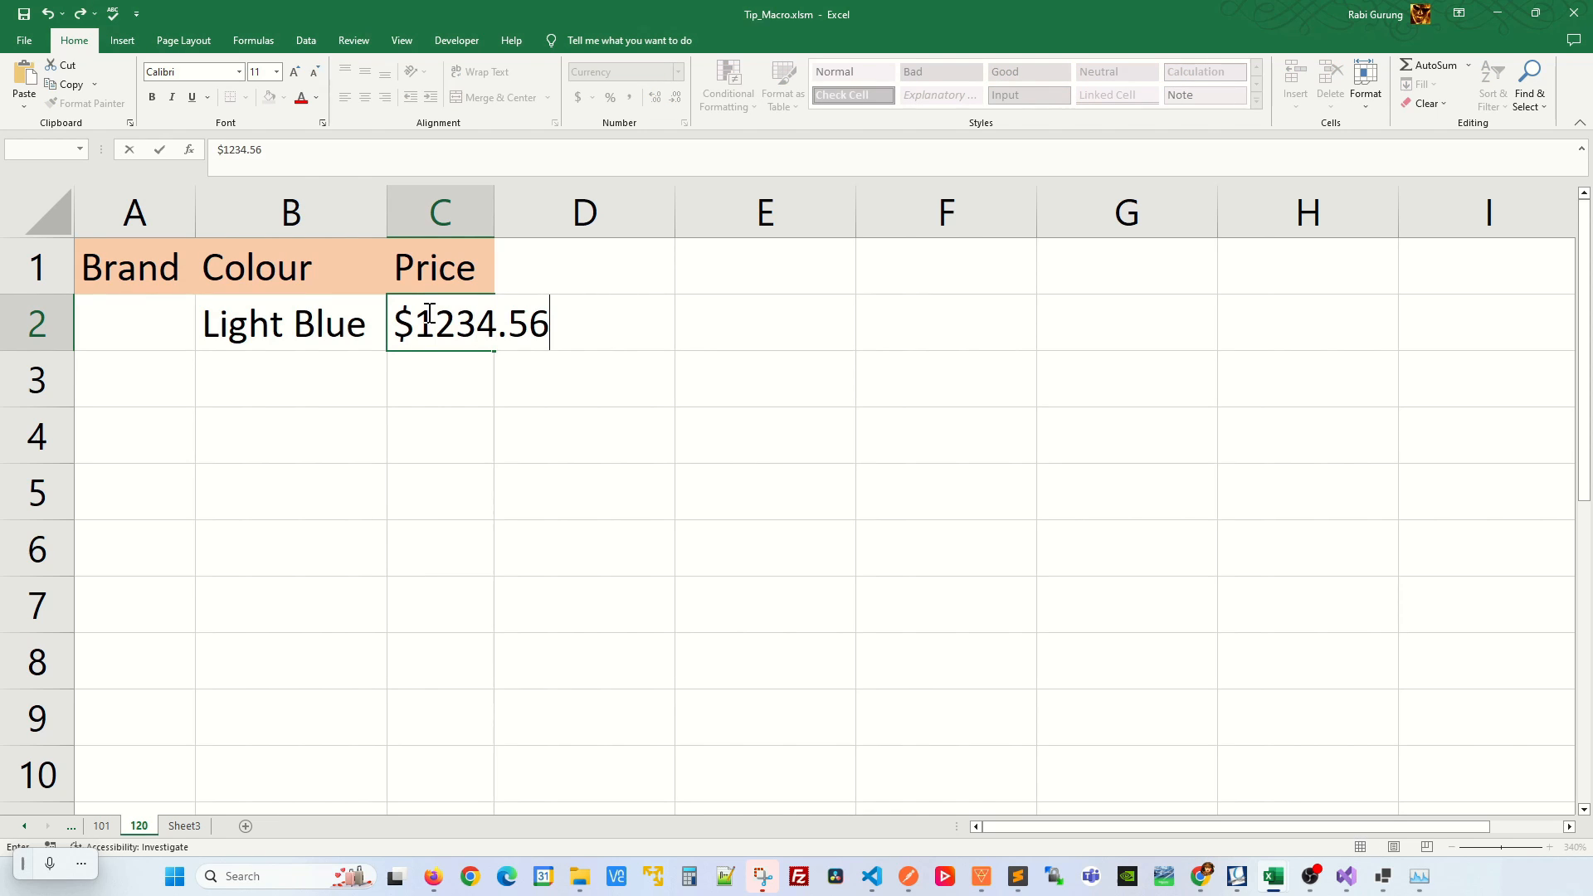
pyautogui.press('Return')
pyautogui.click(628, 273)
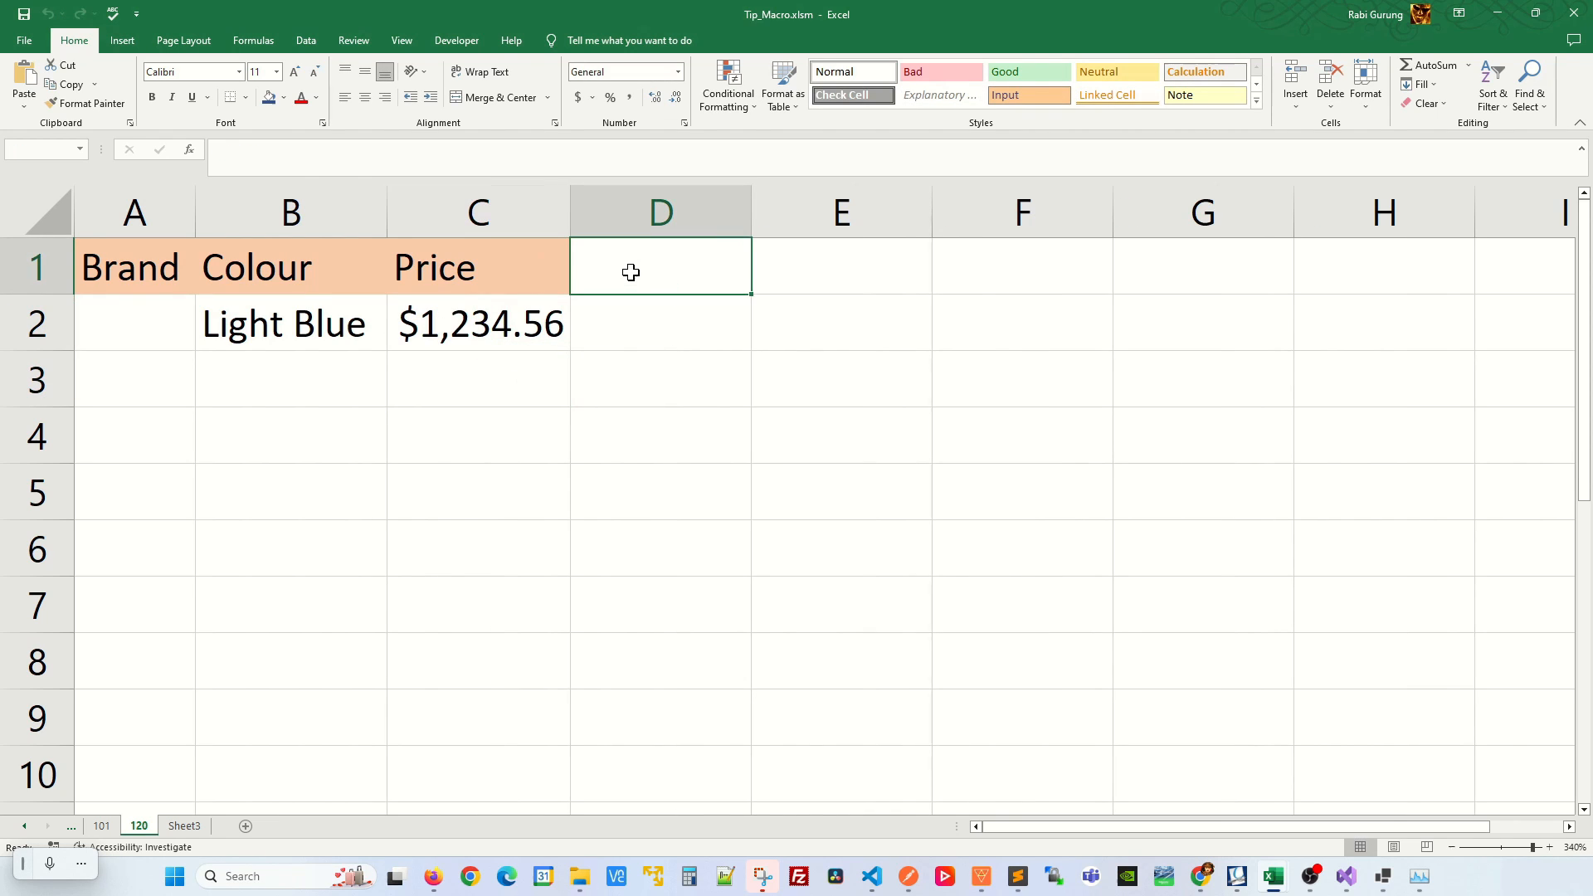
pyautogui.write('Qty')
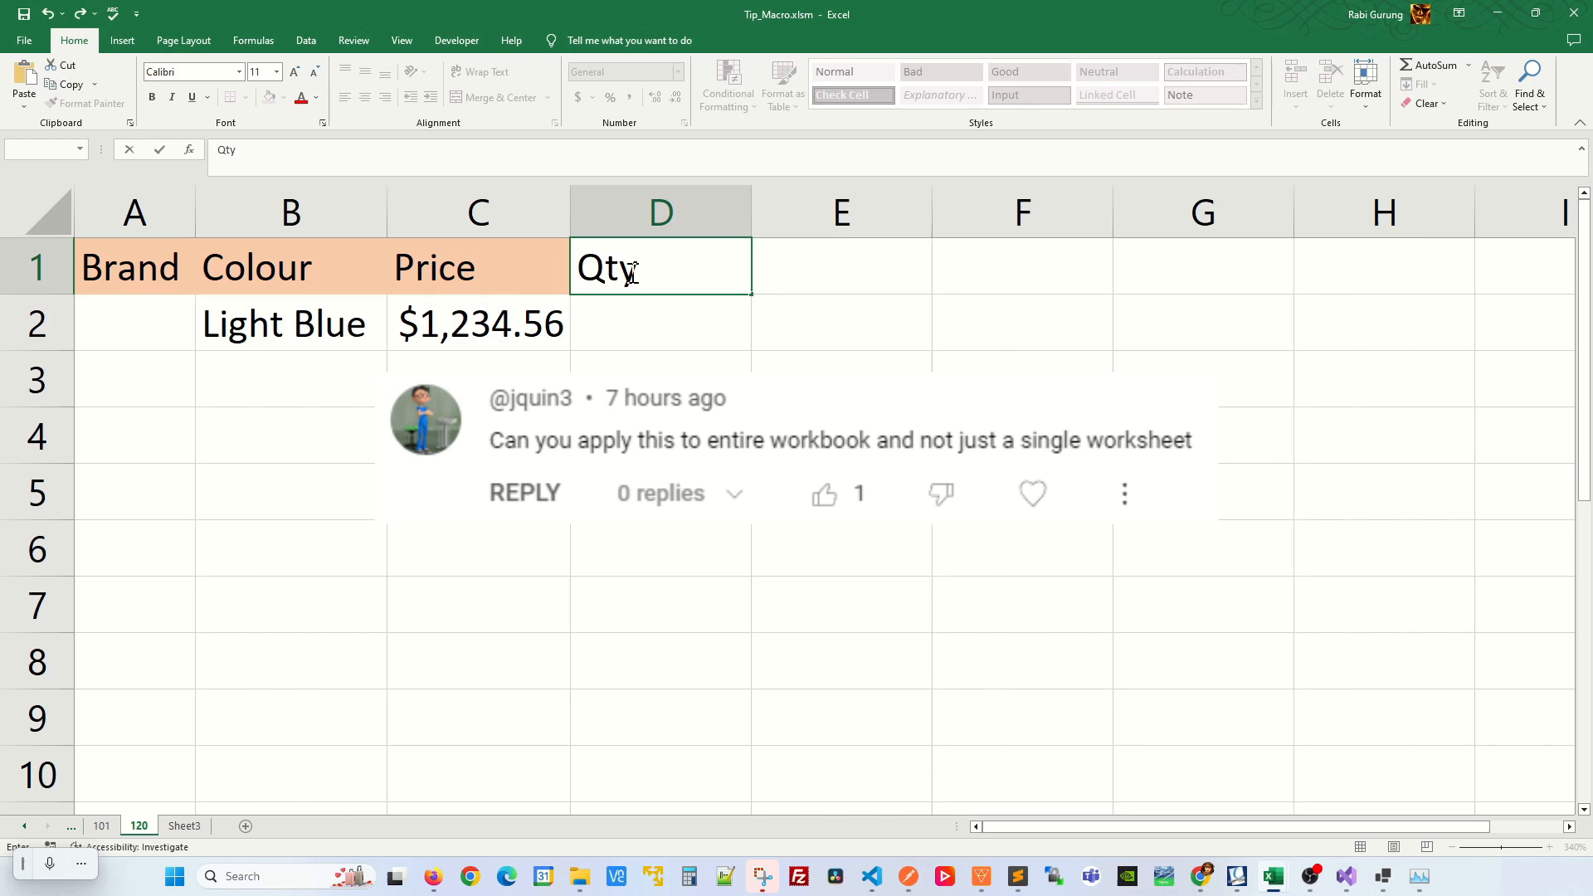
pyautogui.press('Return')
pyautogui.write('345')
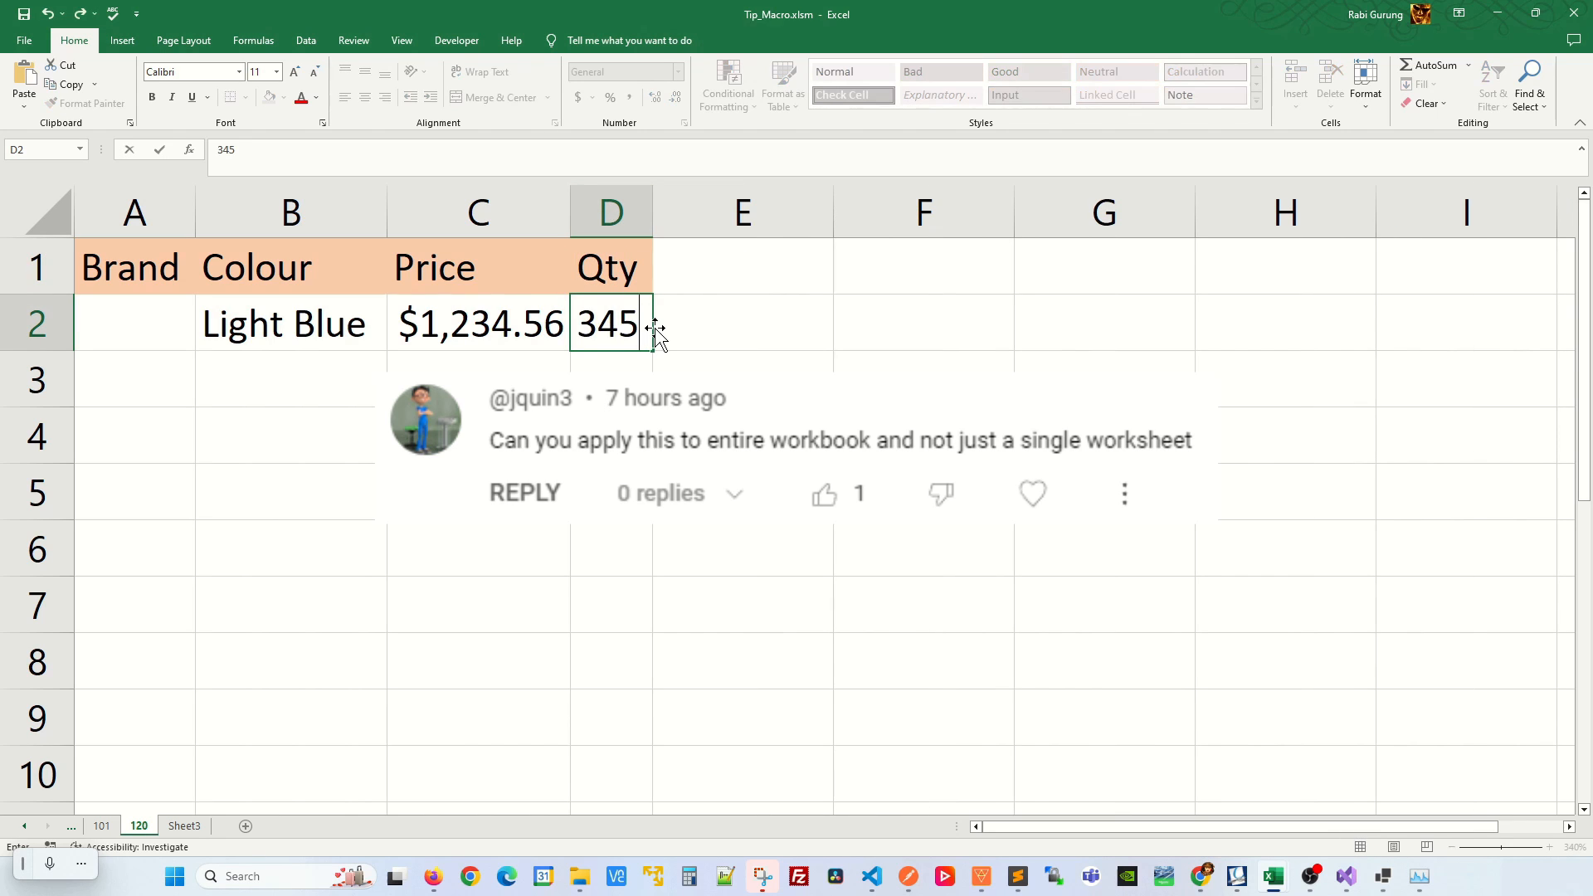
pyautogui.write('82323')
pyautogui.press('Return')
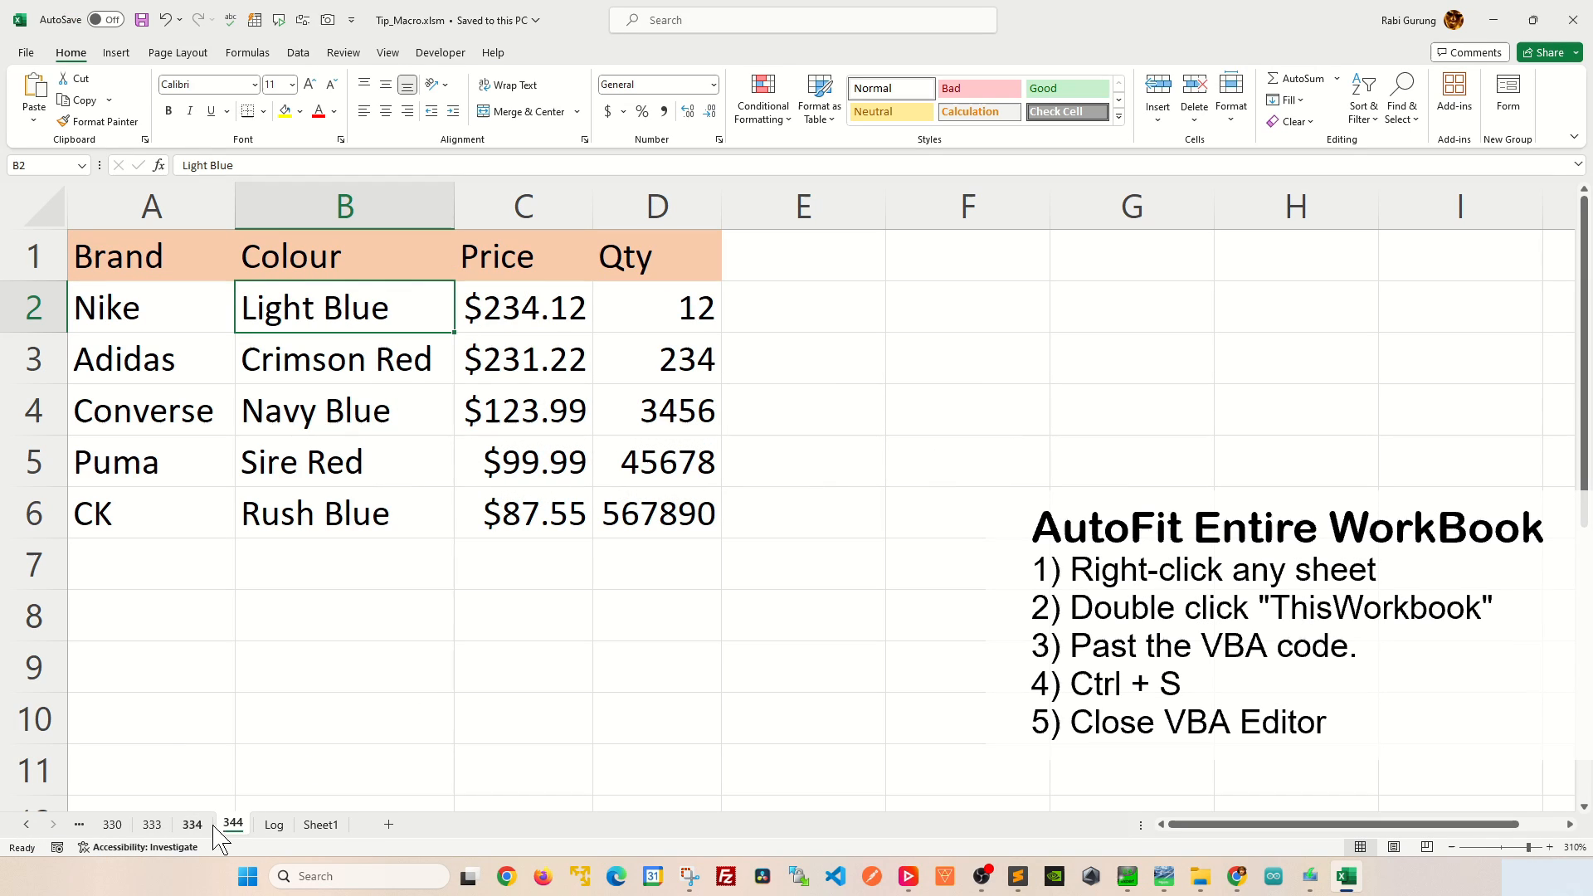
# Step: View Code on the 344 sheet tab to bring up the VBA editor
pyautogui.rightClick(237, 824)
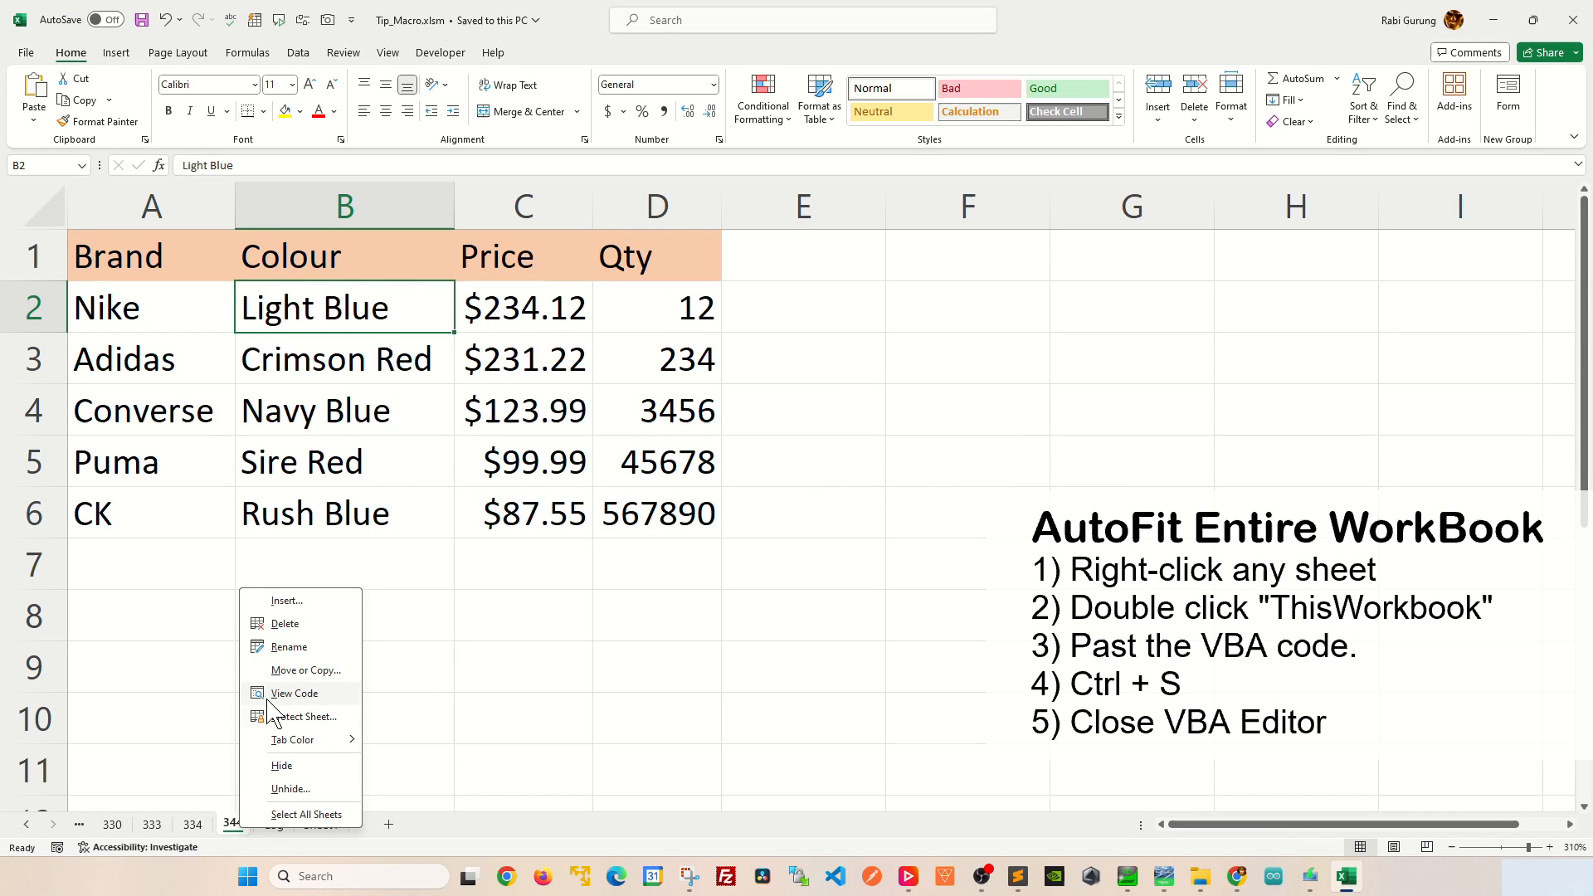
pyautogui.click(295, 694)
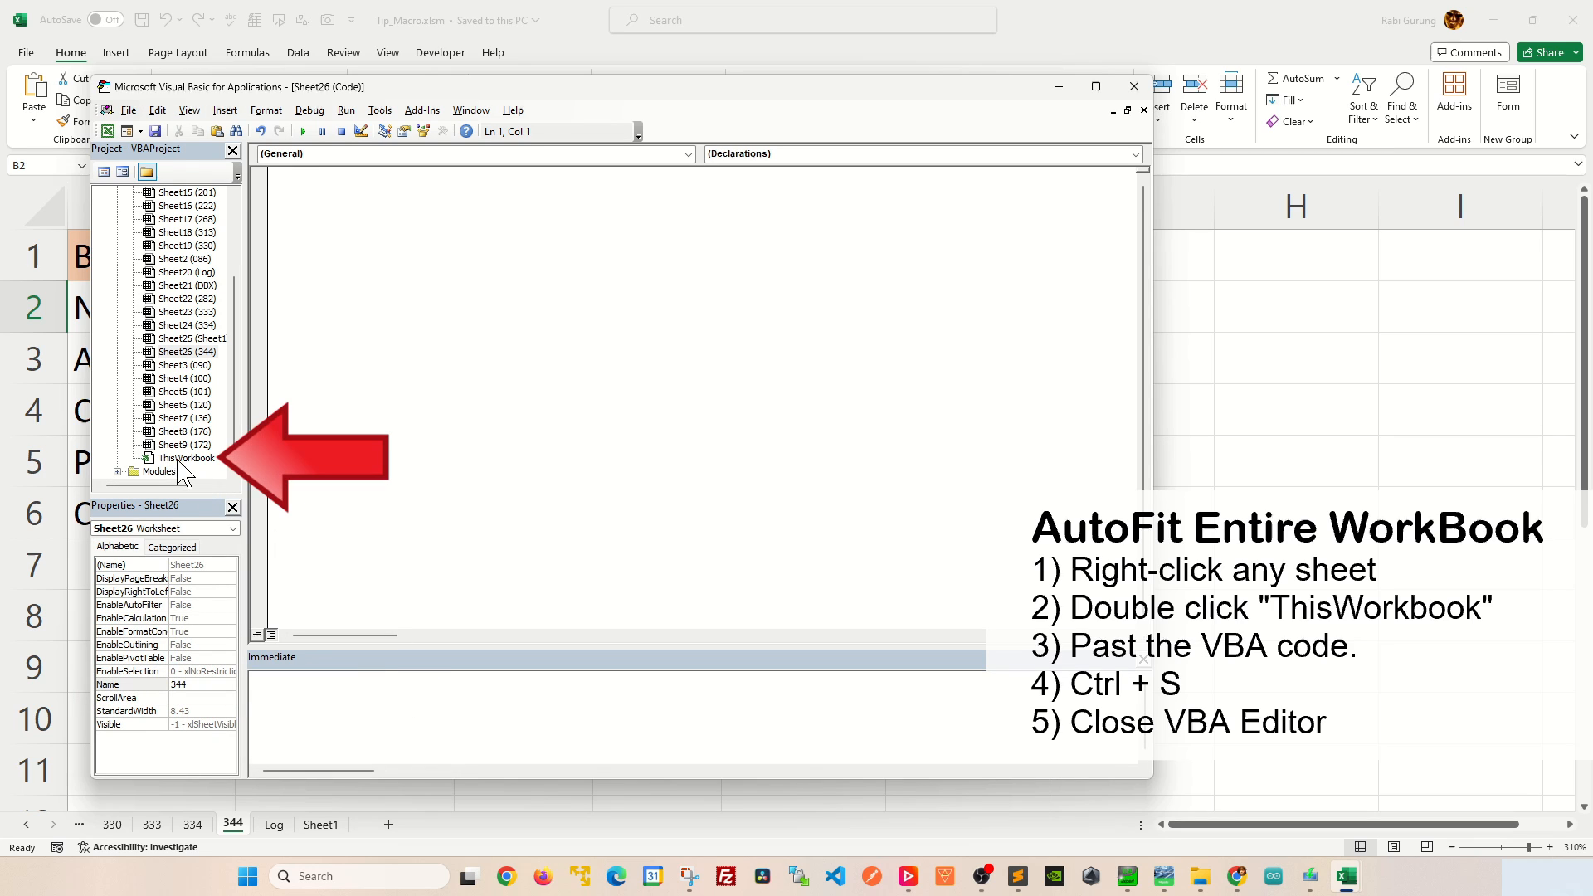
# Step: Paste the Workbook_SheetChange auto-fit macro into the ThisWorkbook module
pyautogui.doubleClick(187, 458)
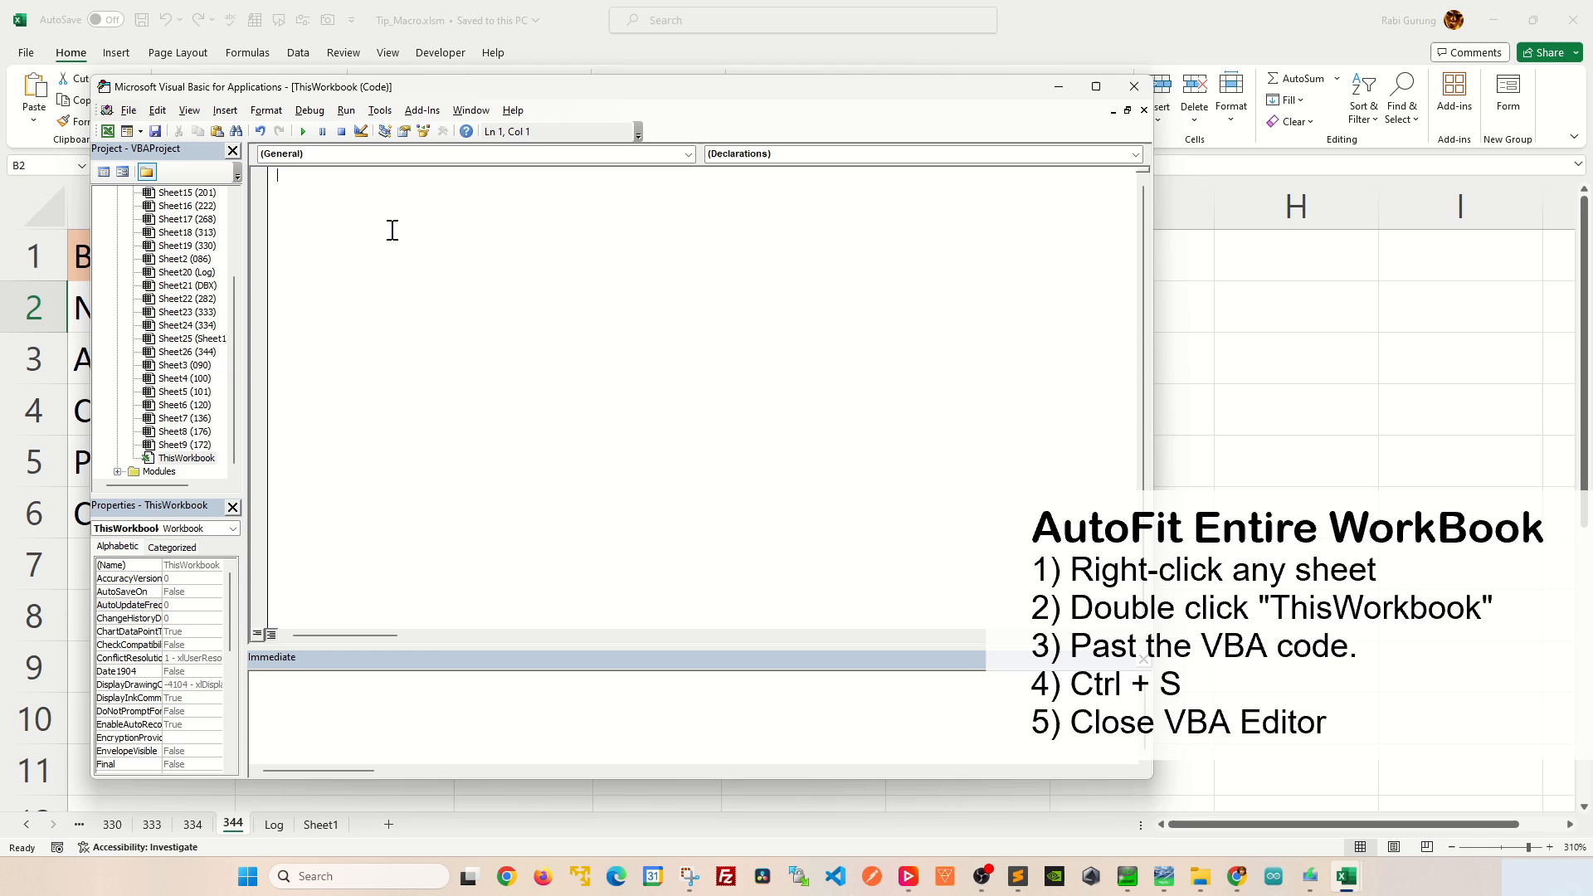
pyautogui.write("Private Sub Workbook_SheetChange(ByVal Sh As Object, ByVal Target As Range)   Application.EnableEvents = False   Application.Calculation = xlCalculationManual    ' Loop through all sheets in the workbook   Dim ws As Worksheet   For Each ws In ThisWorkbook.Sheets     If ws.Name = ActiveSheet.Name Then       ws.Cells.EntireColumn.AutoFit     End If   Next ws    Application.Calculation = xlCalculationAutomatic   Application.EnableEvents = True End Sub")
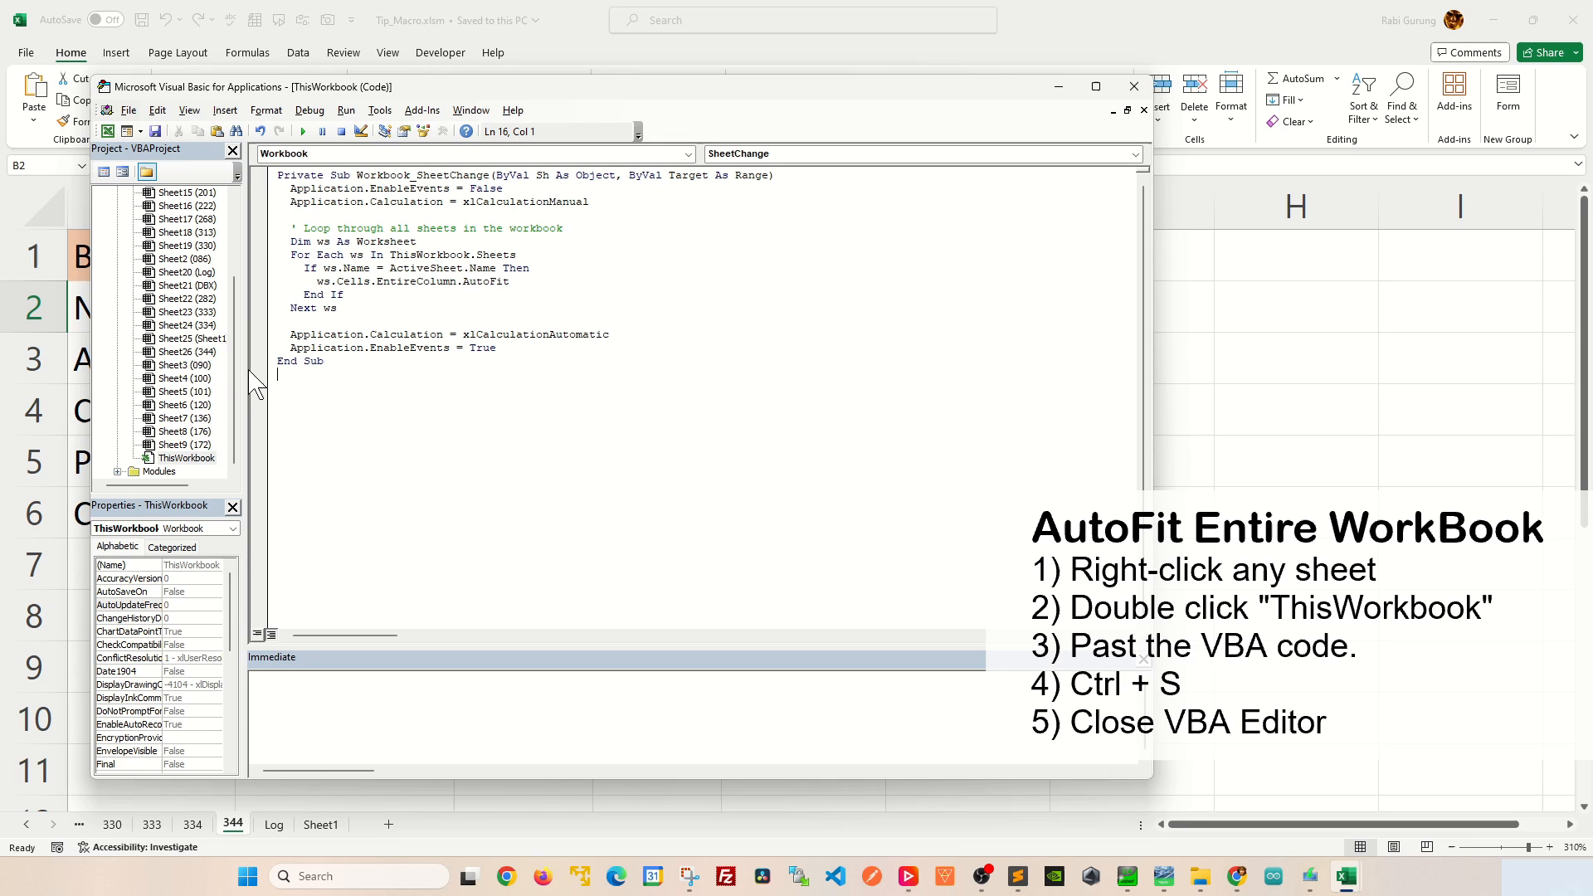
pyautogui.click(513, 188)
pyautogui.hotkey('shift', 'Home')
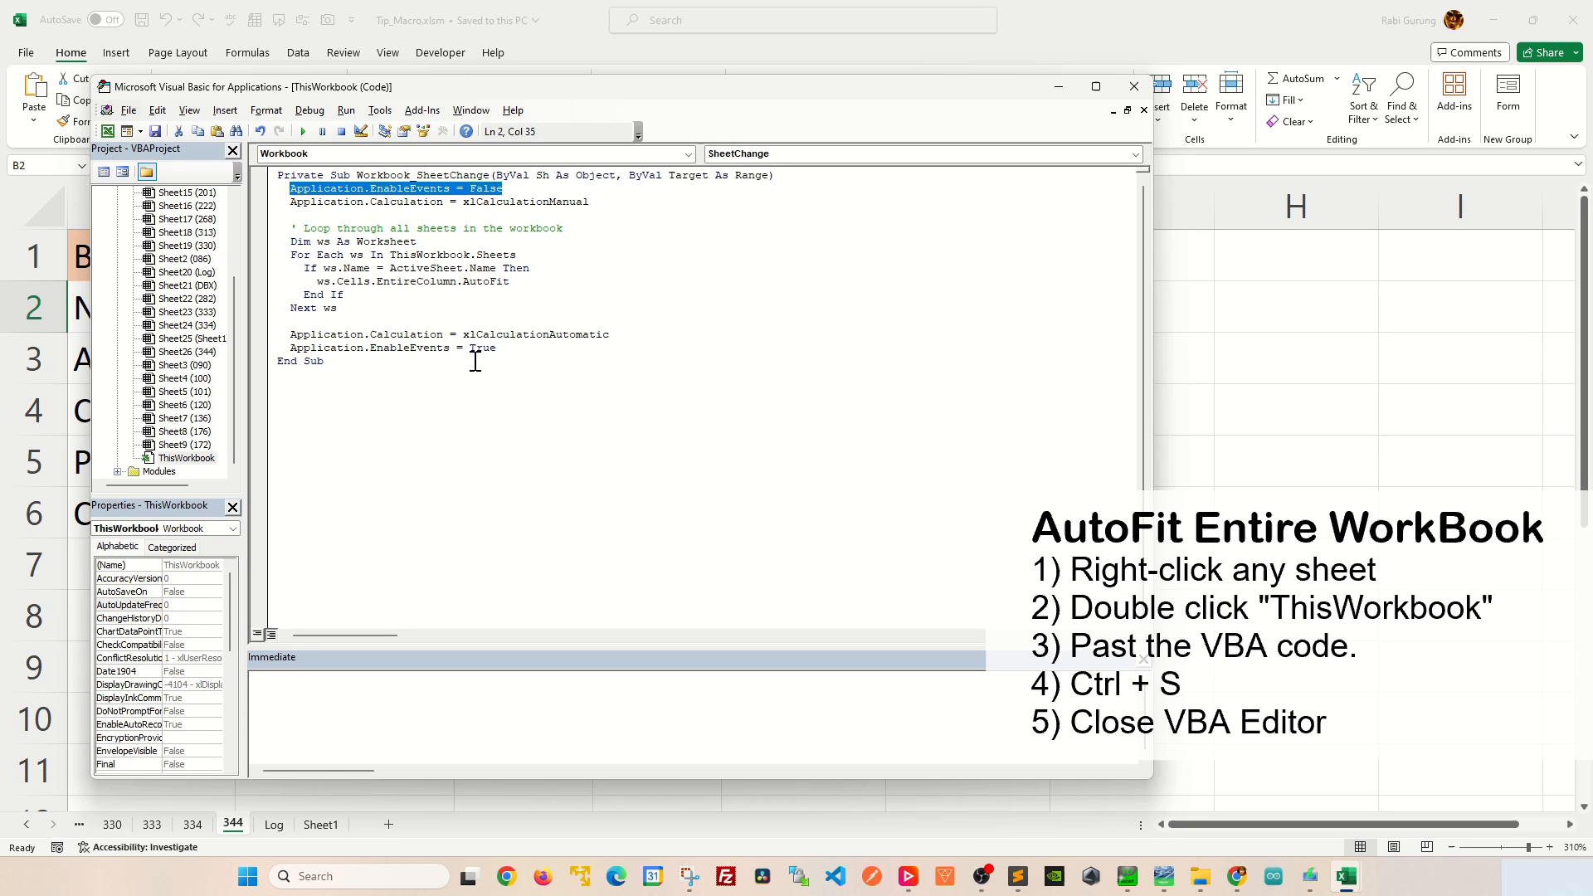
pyautogui.click(503, 190)
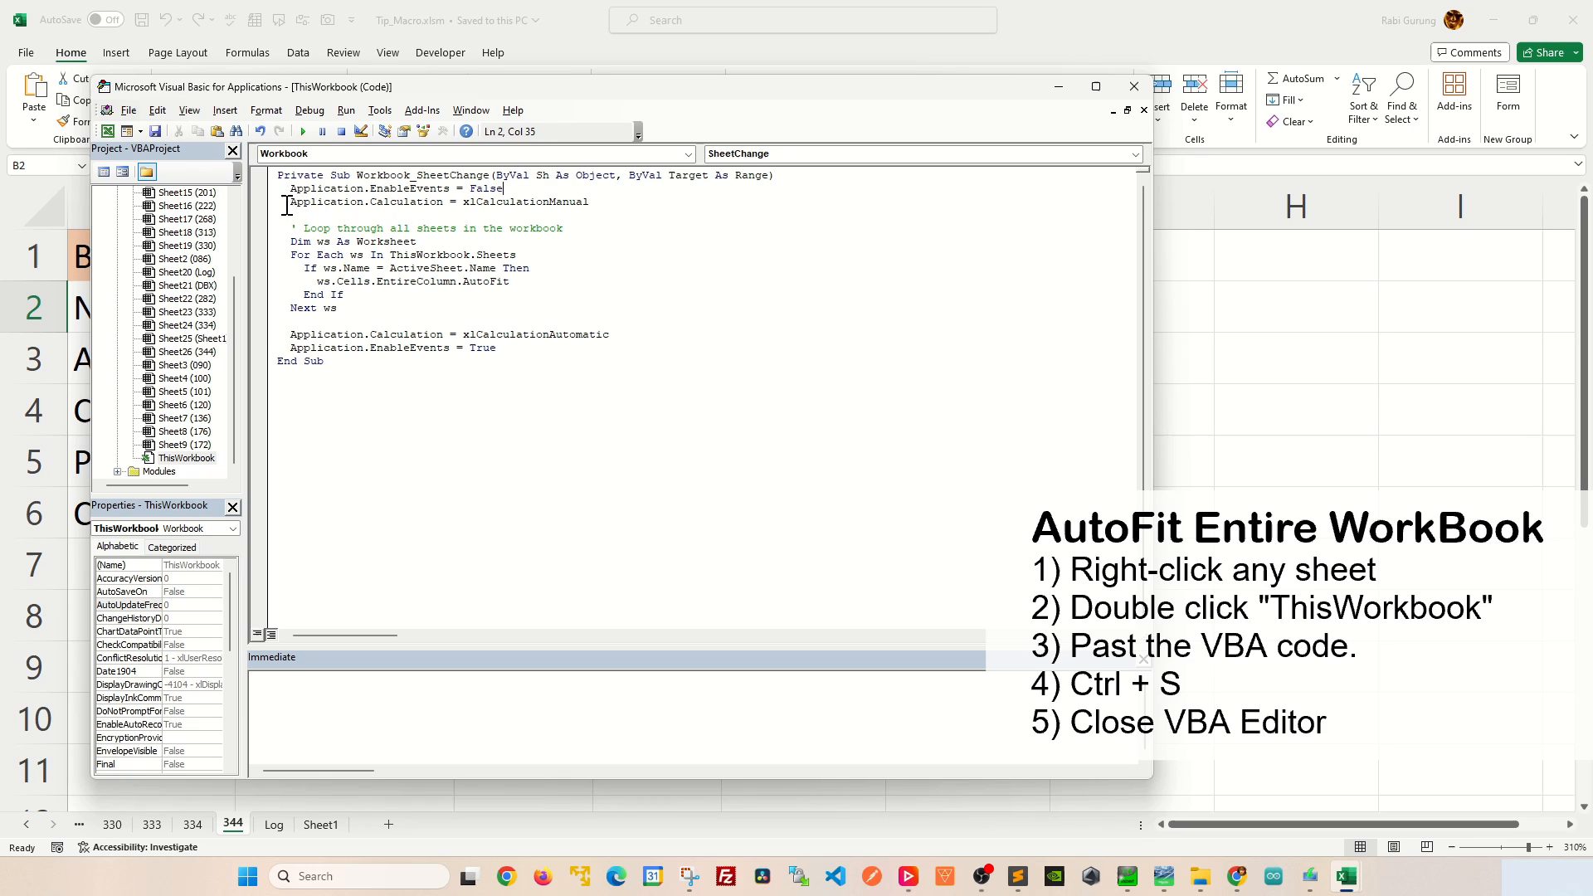
pyautogui.moveTo(287, 206); pyautogui.dragTo(595, 202)
pyautogui.click(627, 237)
pyautogui.moveTo(505, 188); pyautogui.dragTo(287, 189)
pyautogui.moveTo(498, 346); pyautogui.dragTo(278, 334)
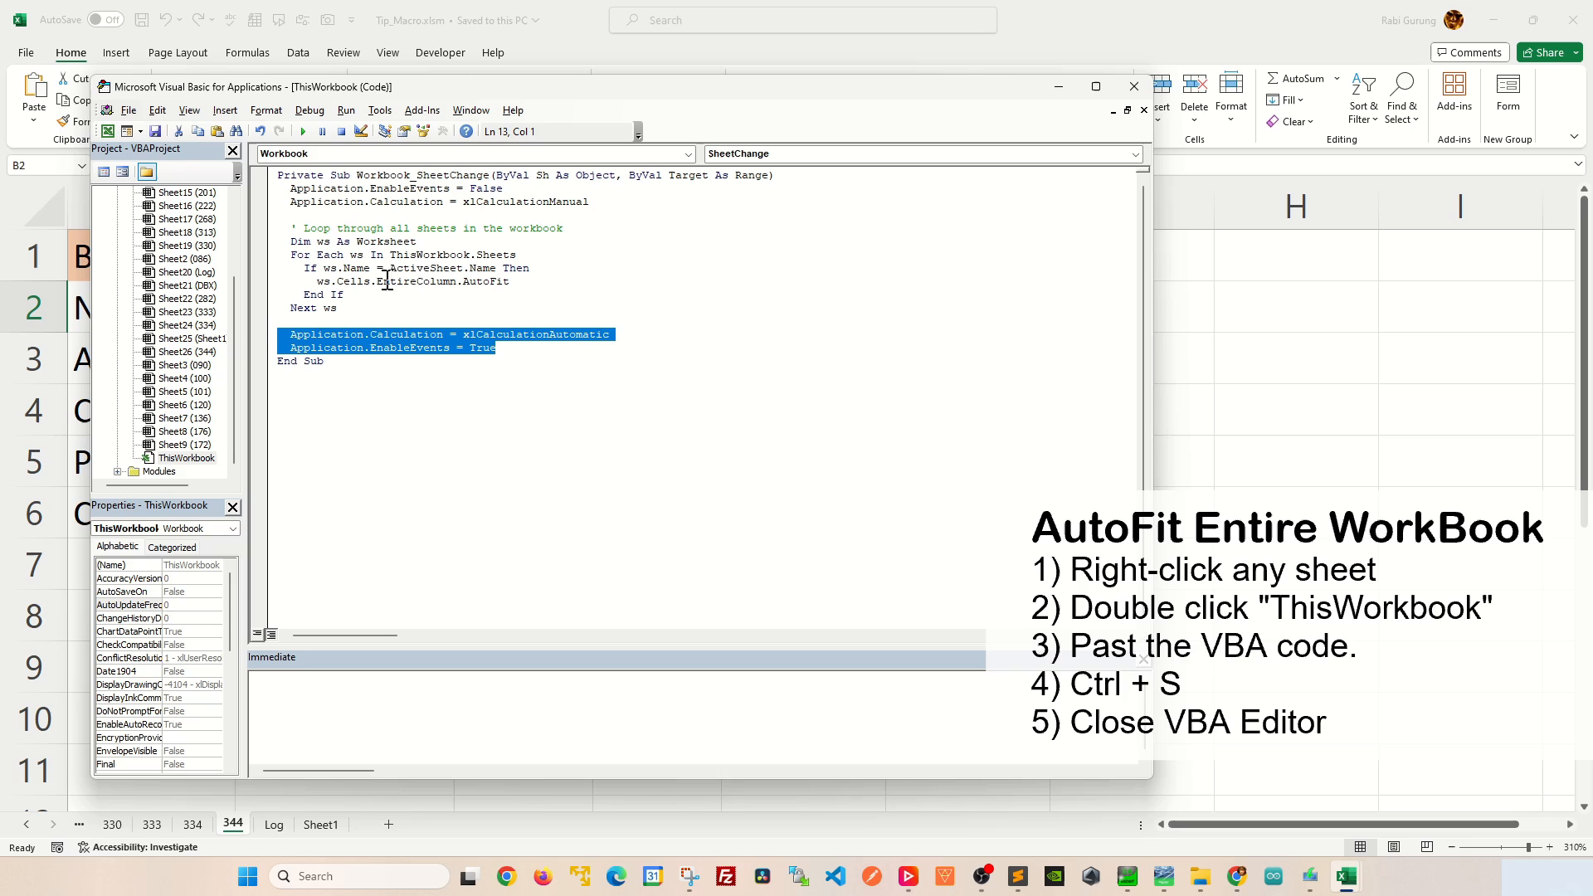
pyautogui.click(535, 282)
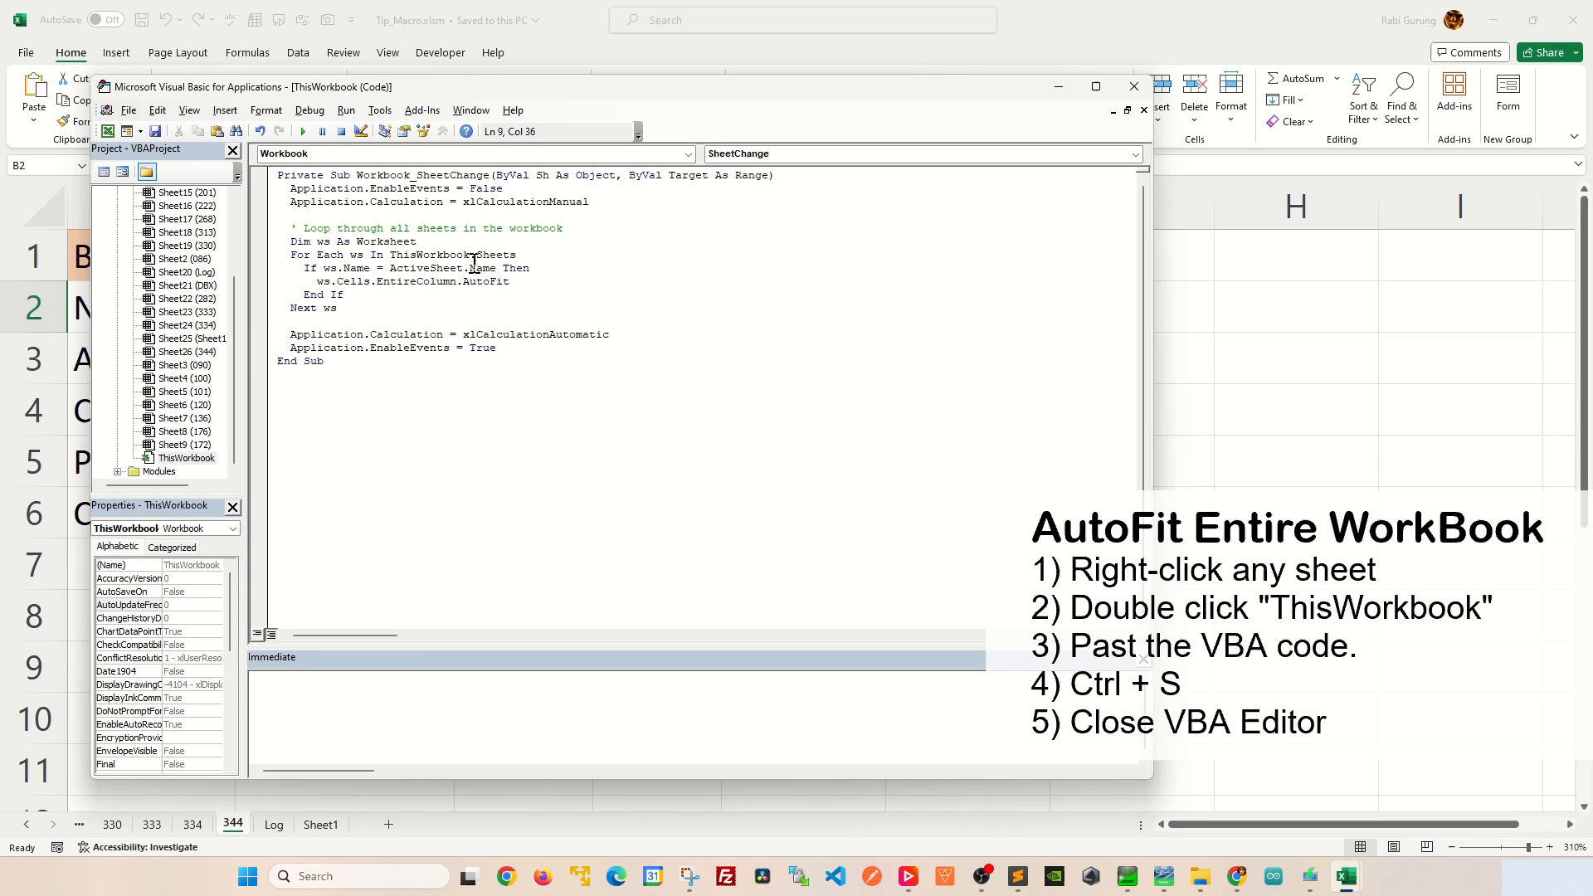
pyautogui.hotkey('shift', 'End')
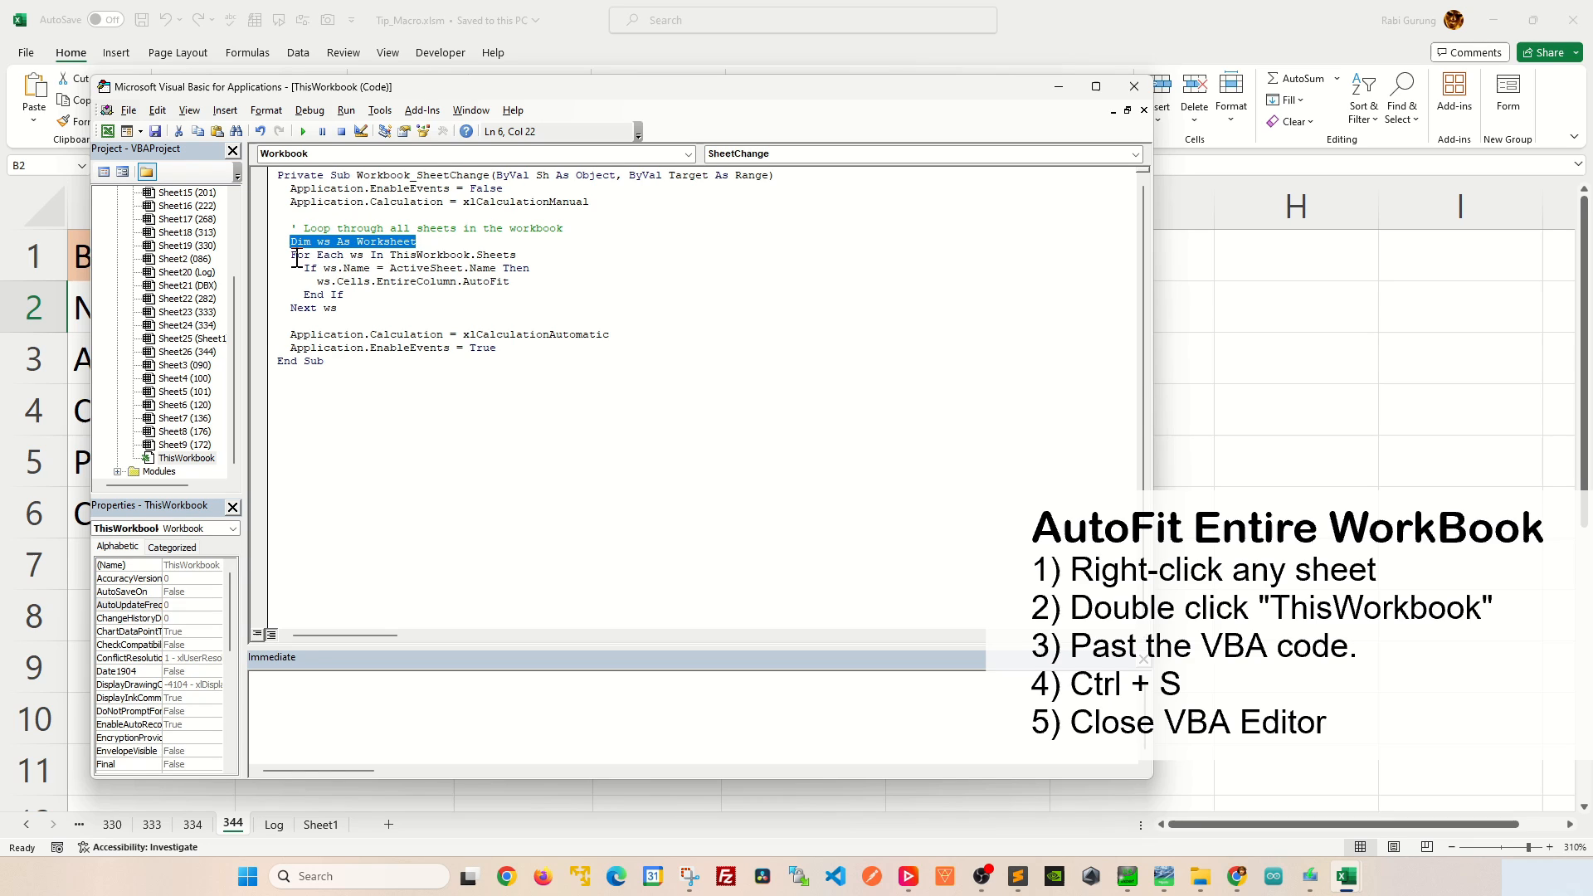
pyautogui.moveTo(290, 254); pyautogui.dragTo(356, 307)
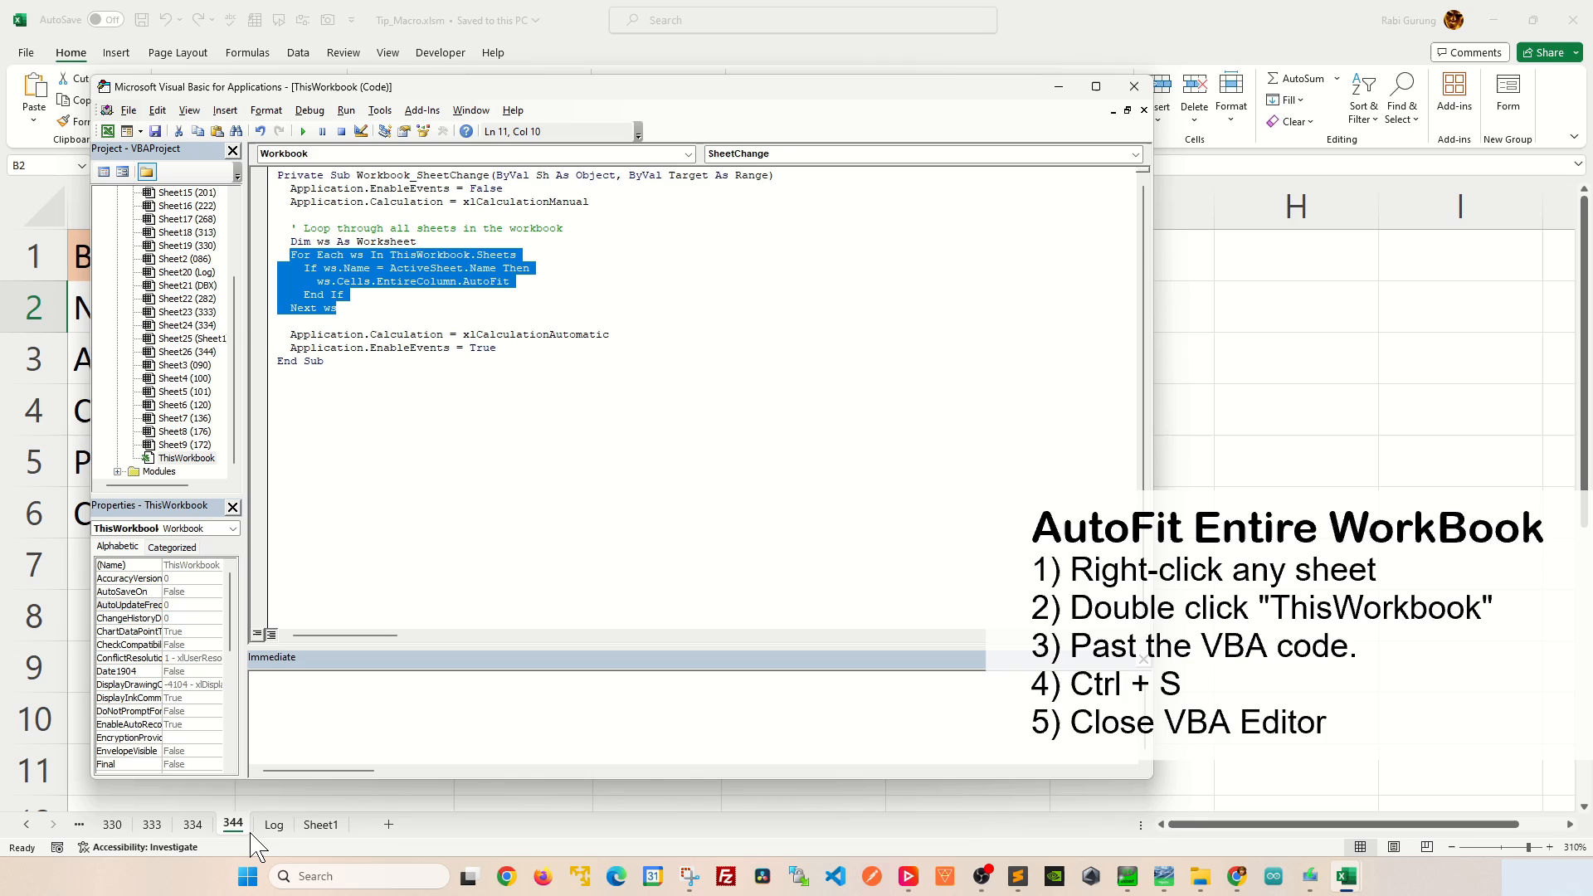
pyautogui.click(322, 268)
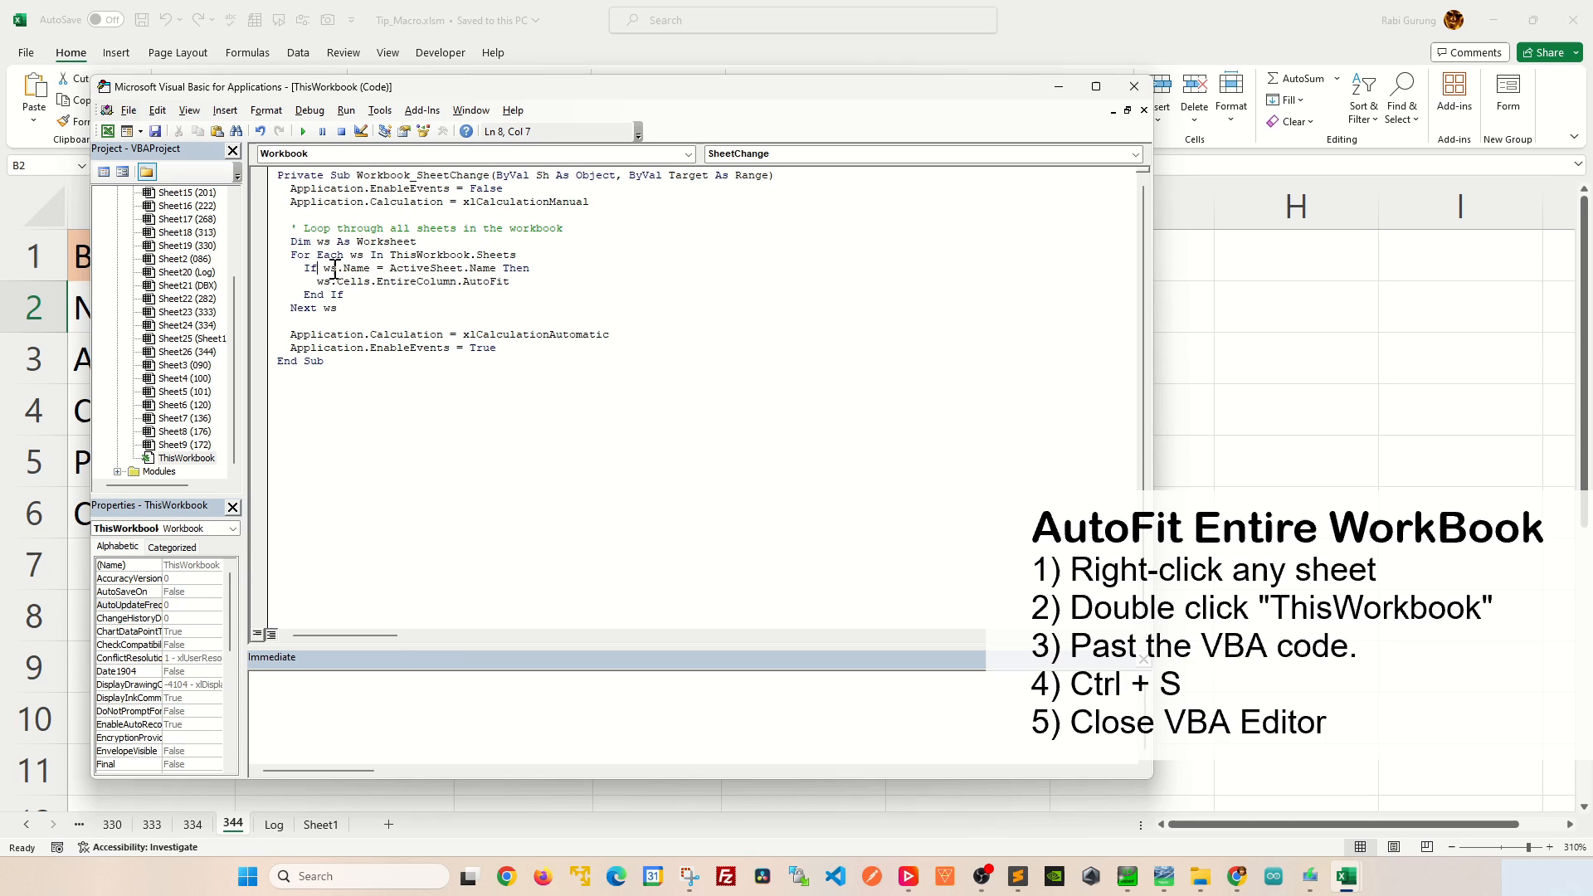
pyautogui.moveTo(323, 268); pyautogui.dragTo(496, 271)
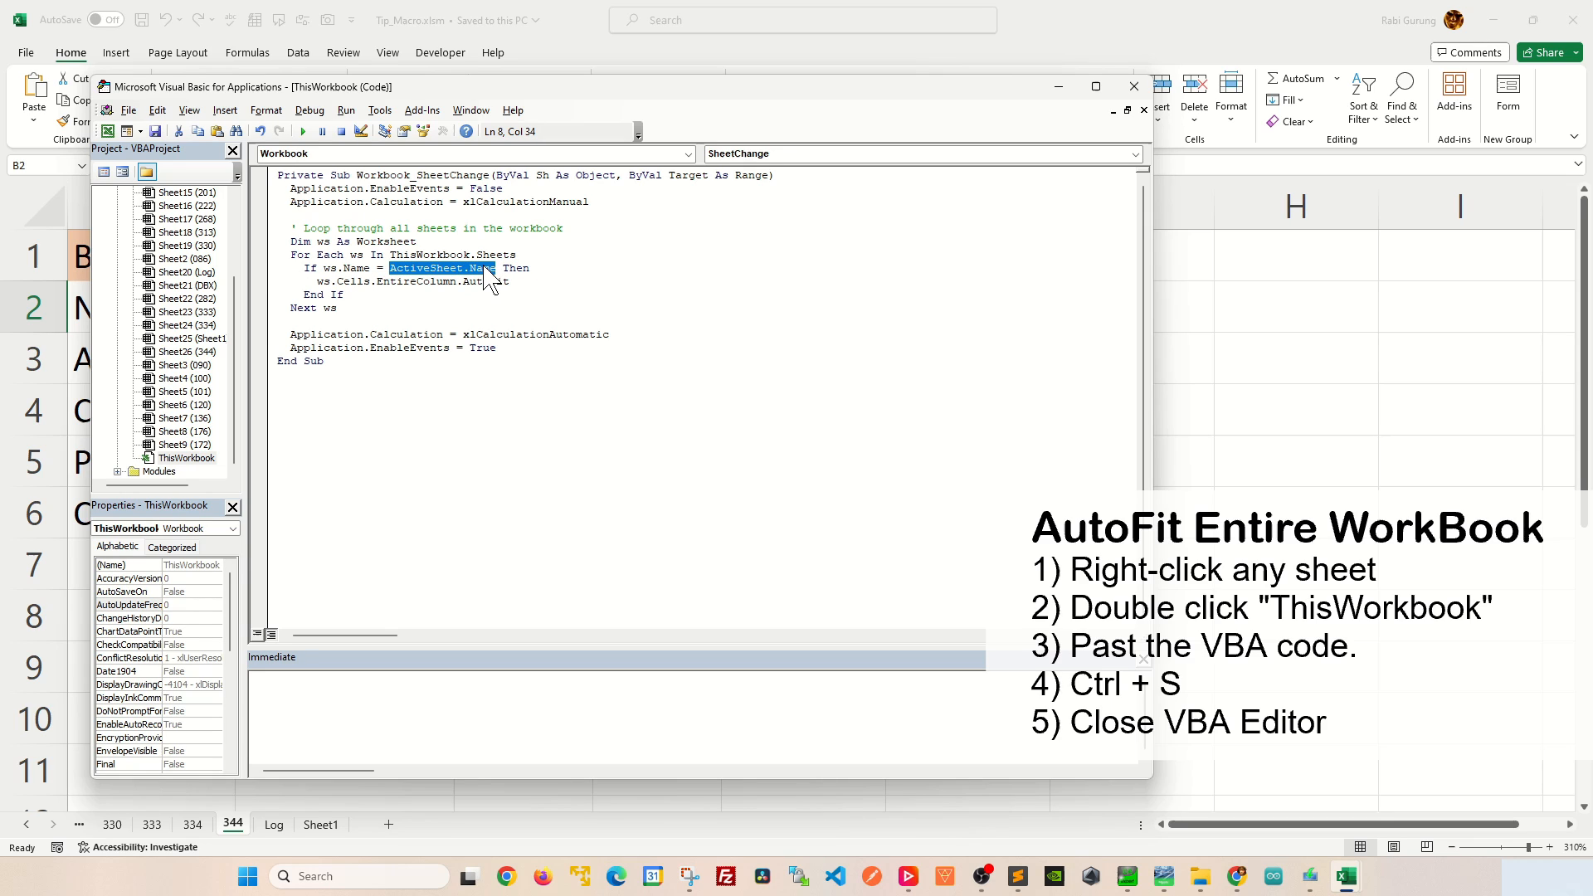
pyautogui.moveTo(319, 281); pyautogui.dragTo(514, 281)
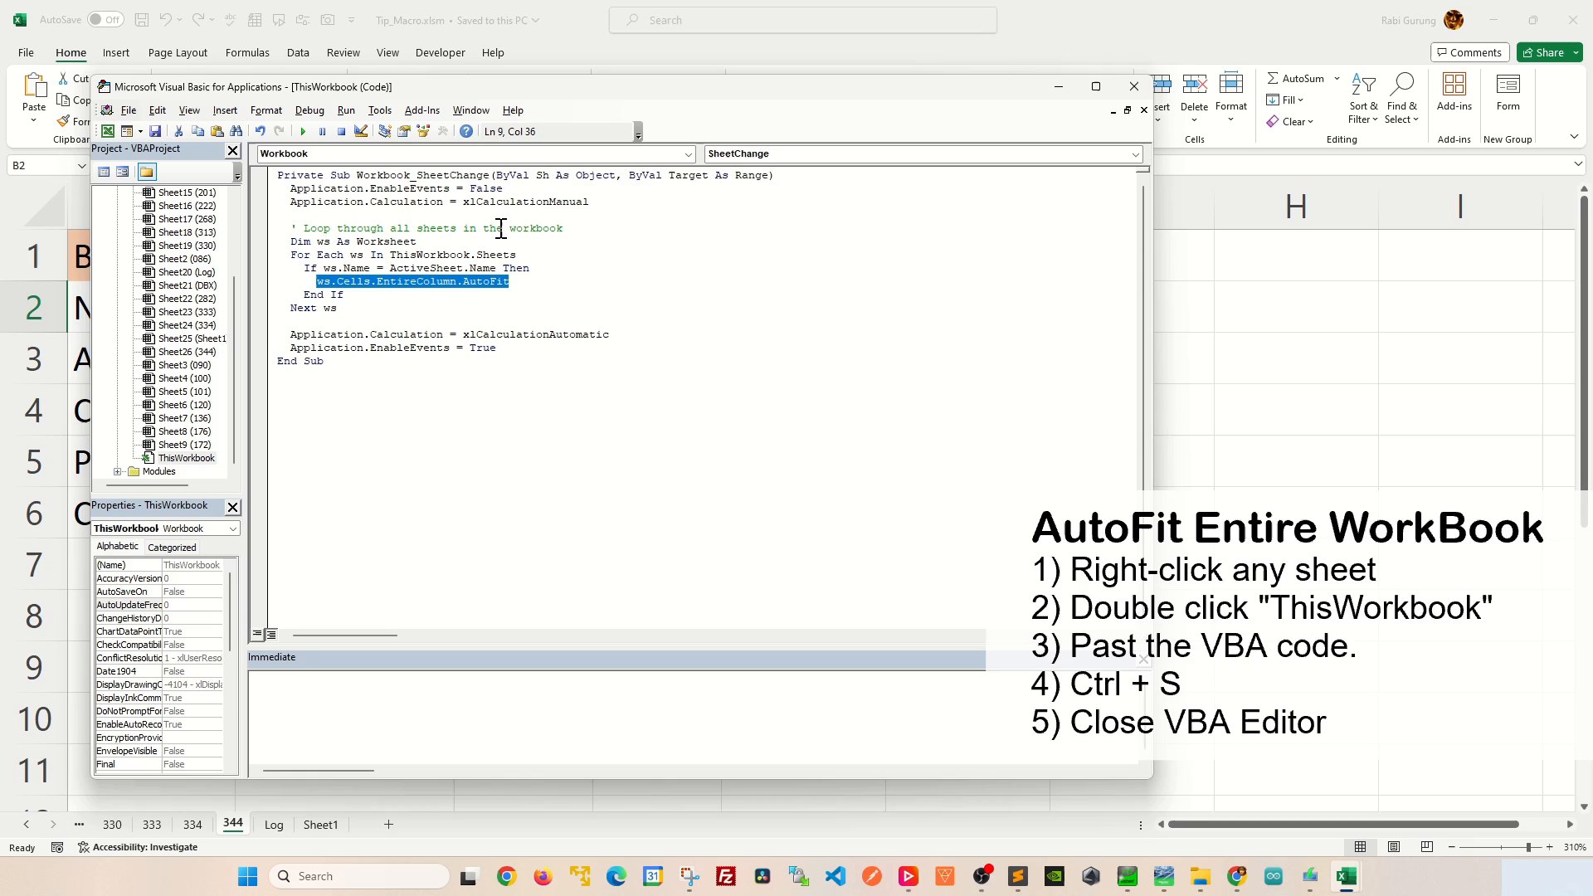
pyautogui.click(454, 293)
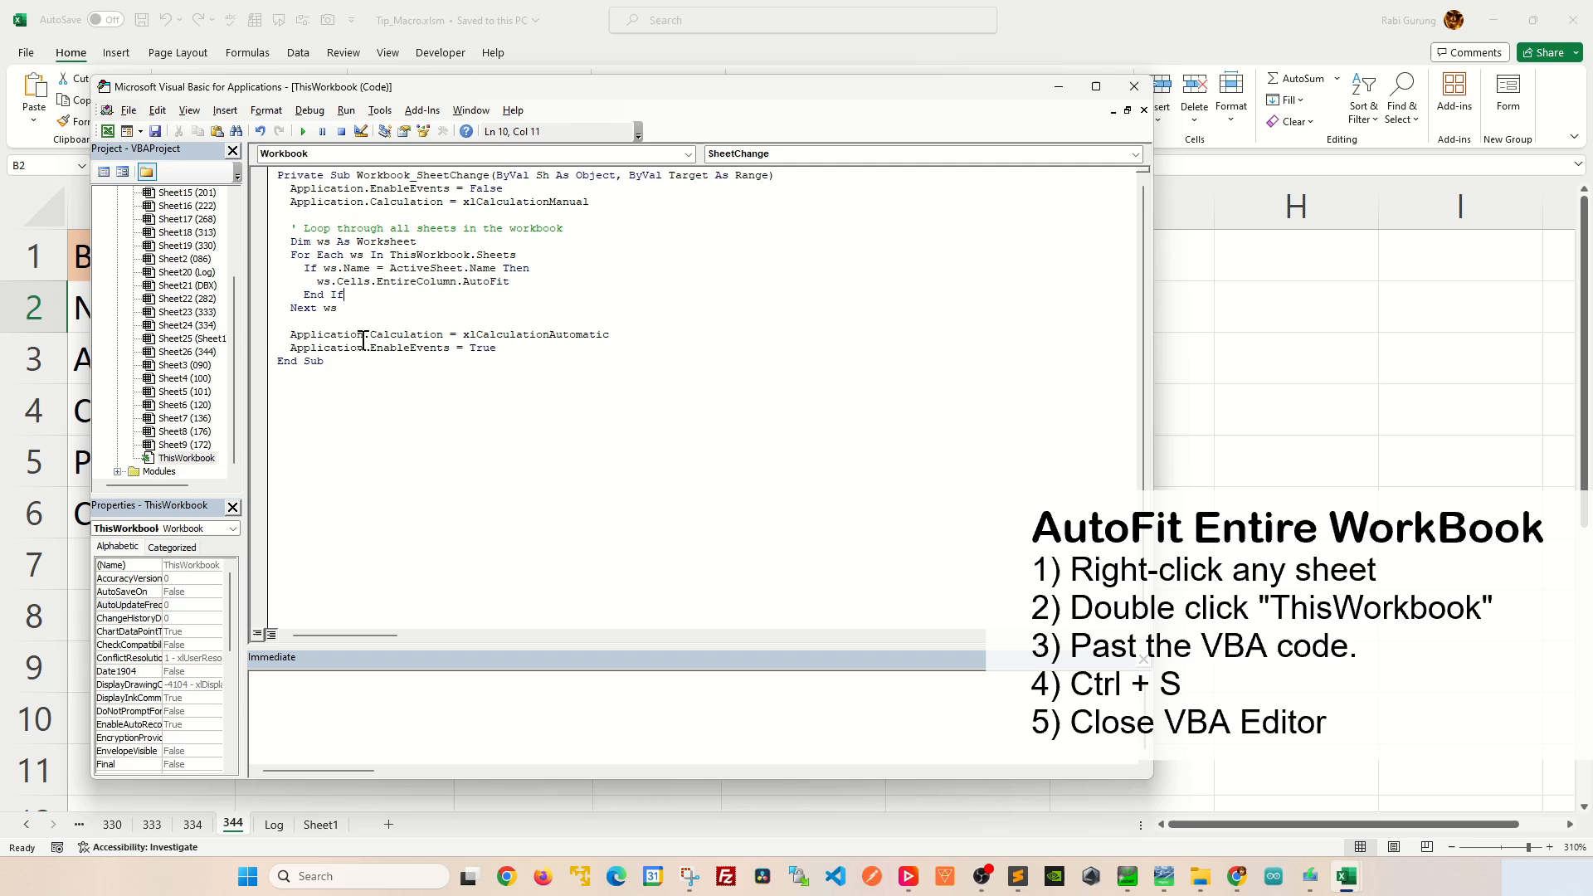
pyautogui.click(419, 270)
# Step: Delete the If and End If lines, then undo to restore them
pyautogui.hotkey('shift', 'Down')
pyautogui.press('Delete')
pyautogui.hotkey('shift', 'Down')
pyautogui.press('Delete')
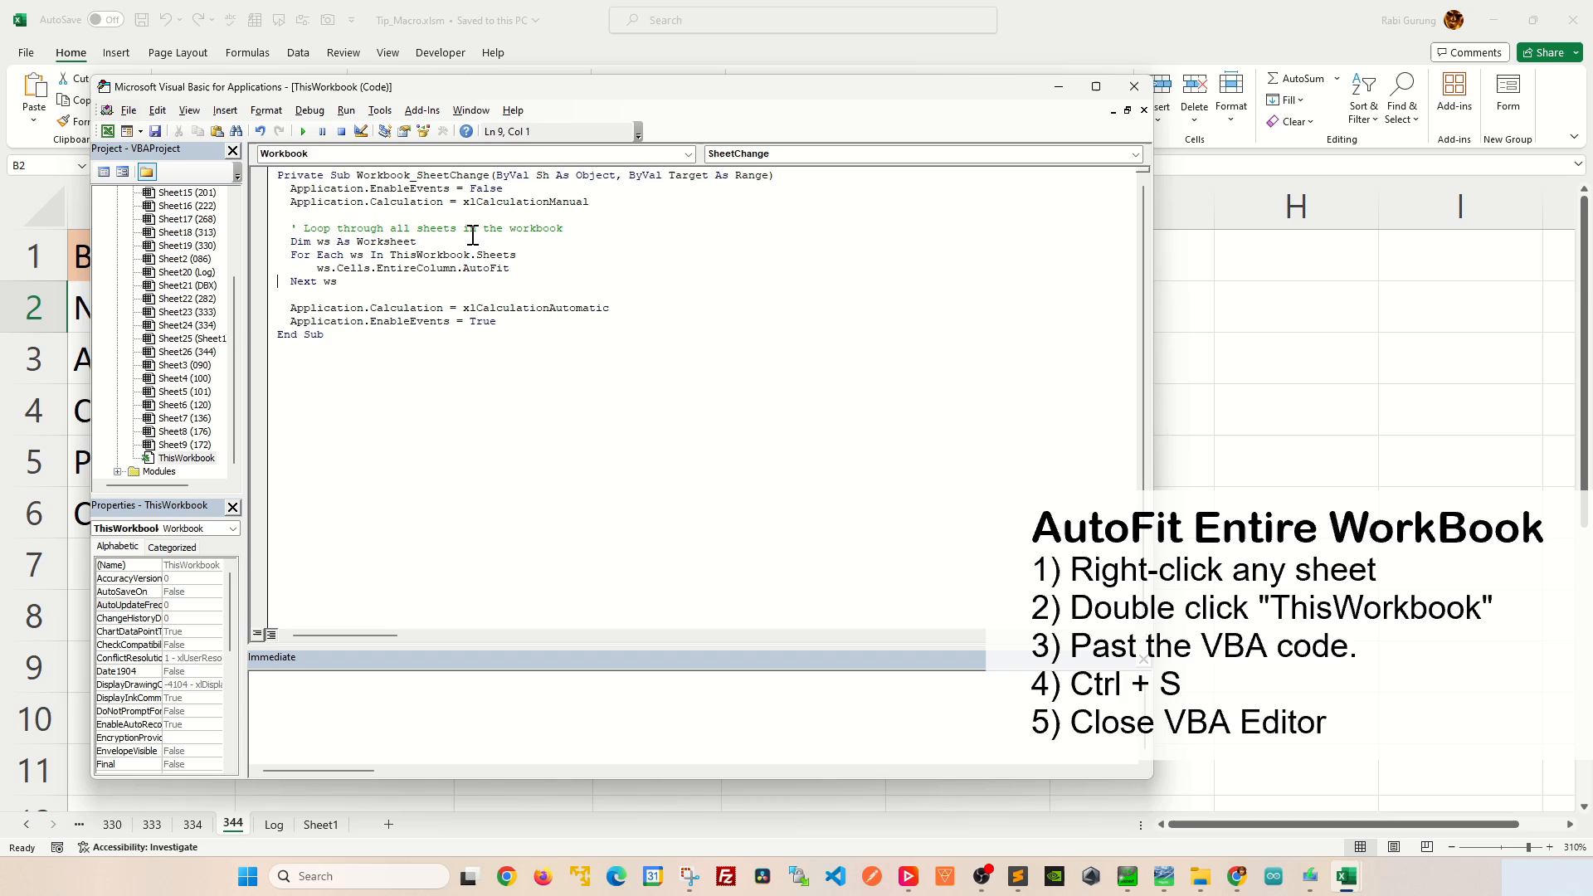
pyautogui.hotkey('ctrl', 'z')
pyautogui.hotkey('ctrl', 'z')
pyautogui.hotkey('ctrl', 'z')
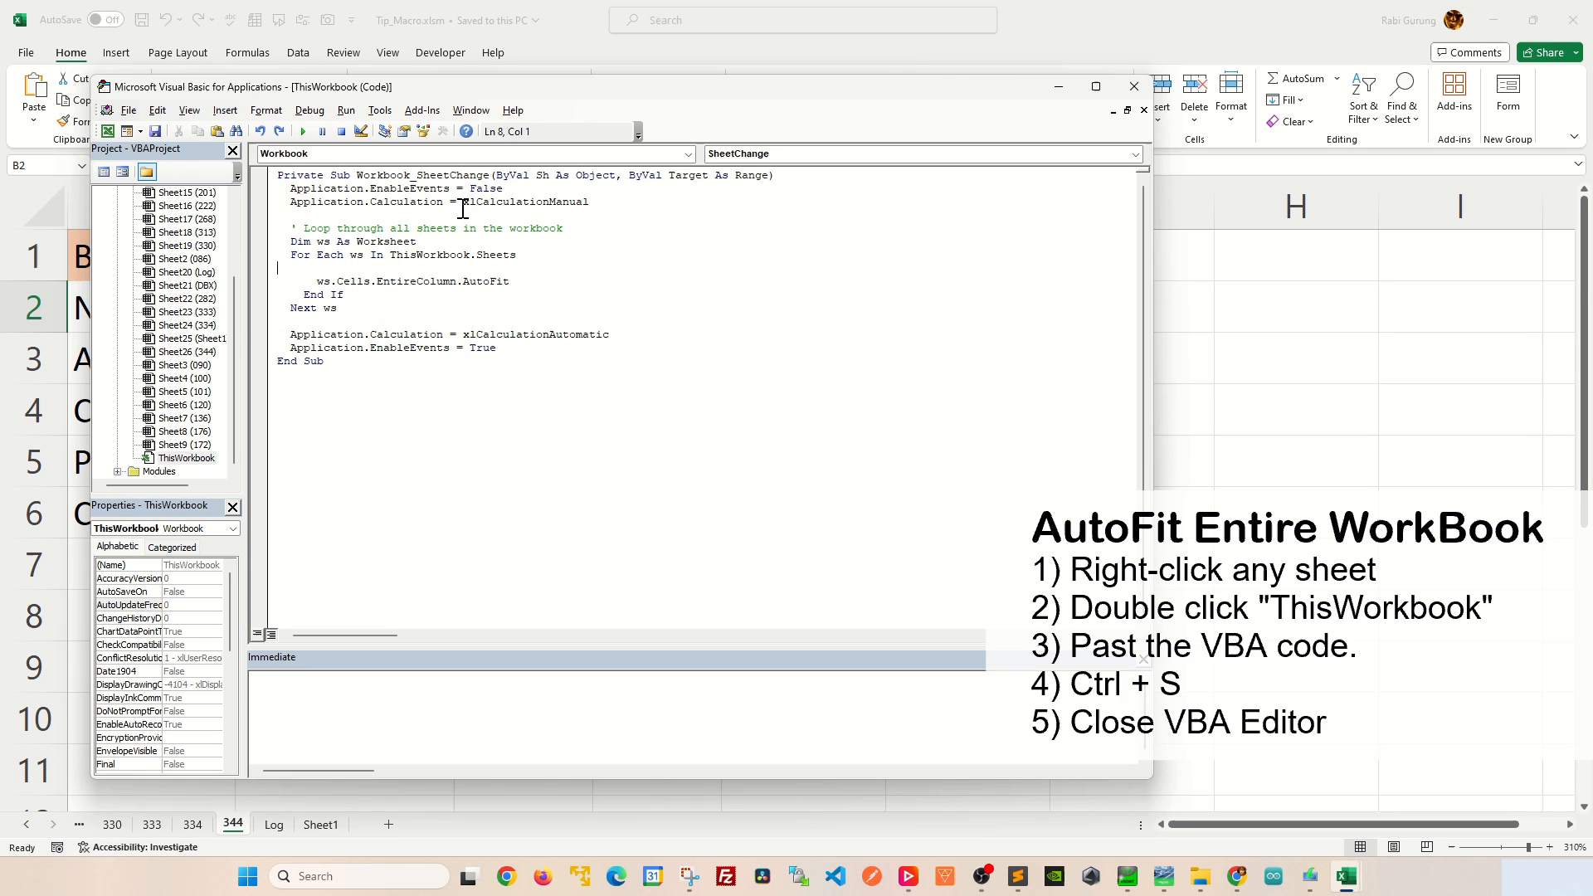
pyautogui.hotkey('ctrl', 'z')
# Step: Leave the macro intact and close the VBA editor back to sheet 344
pyautogui.click(411, 247)
pyautogui.click(535, 299)
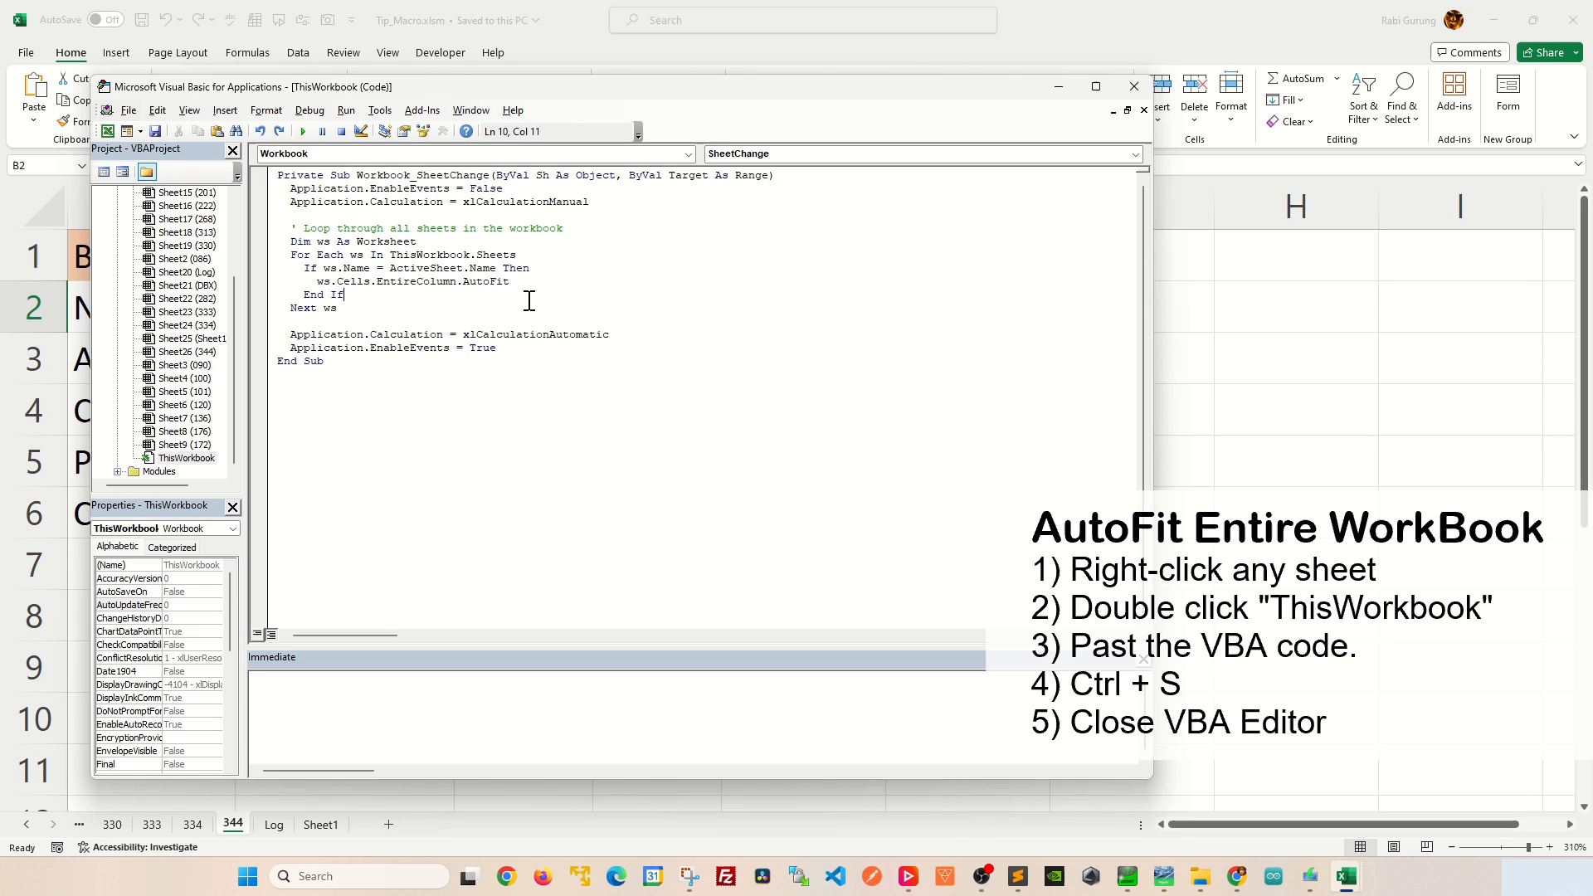
pyautogui.click(1136, 89)
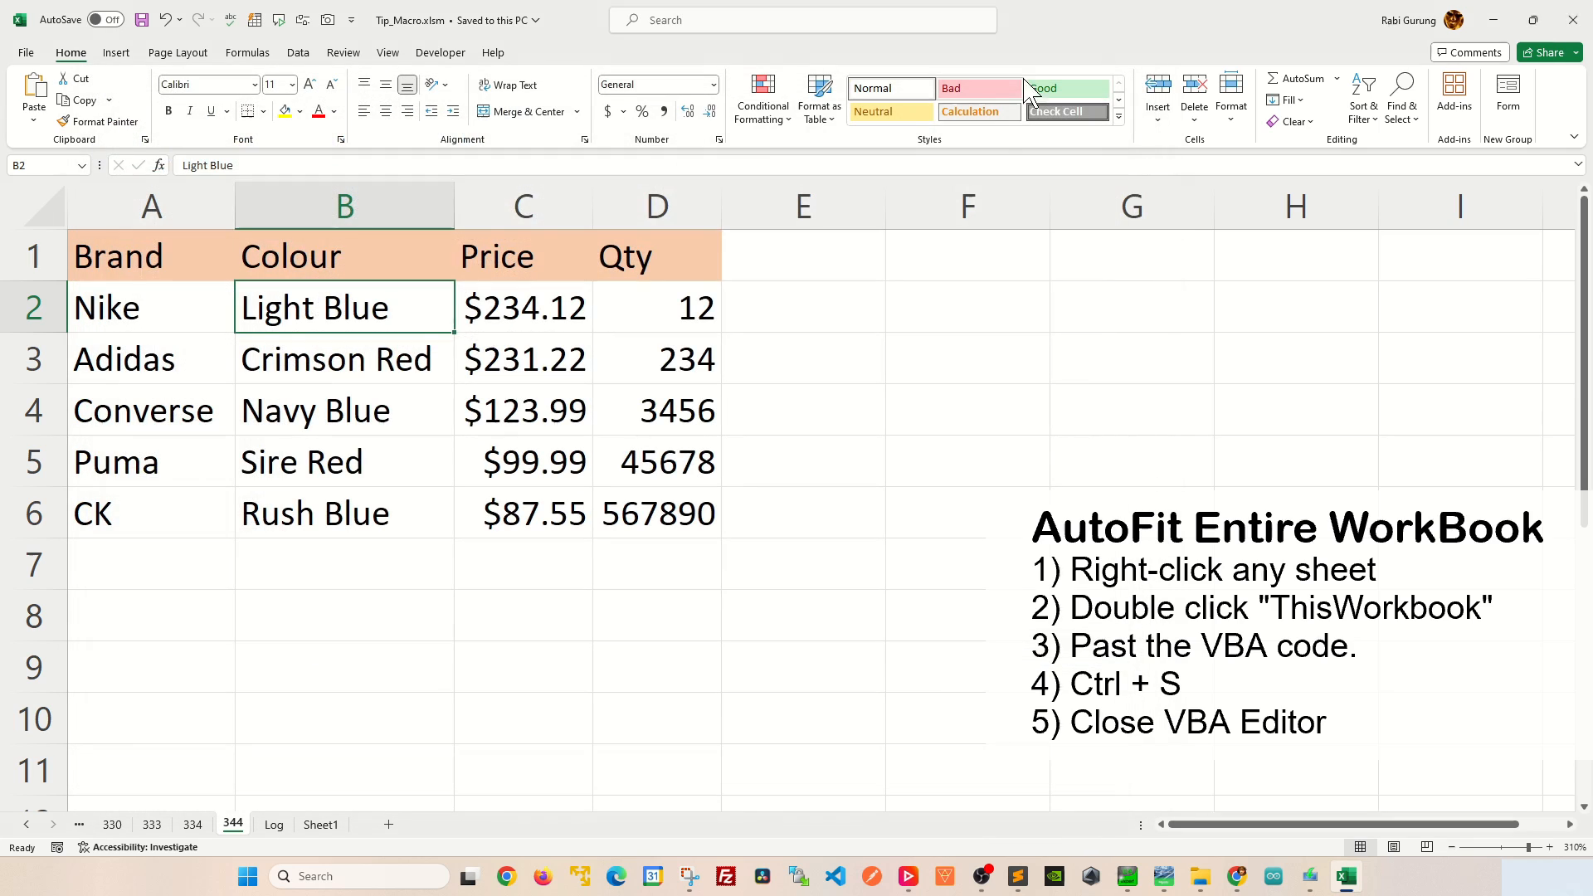
# Step: Enter long text in F1, E1 and B7 of sheet 344 so those columns auto-widen
pyautogui.click(784, 343)
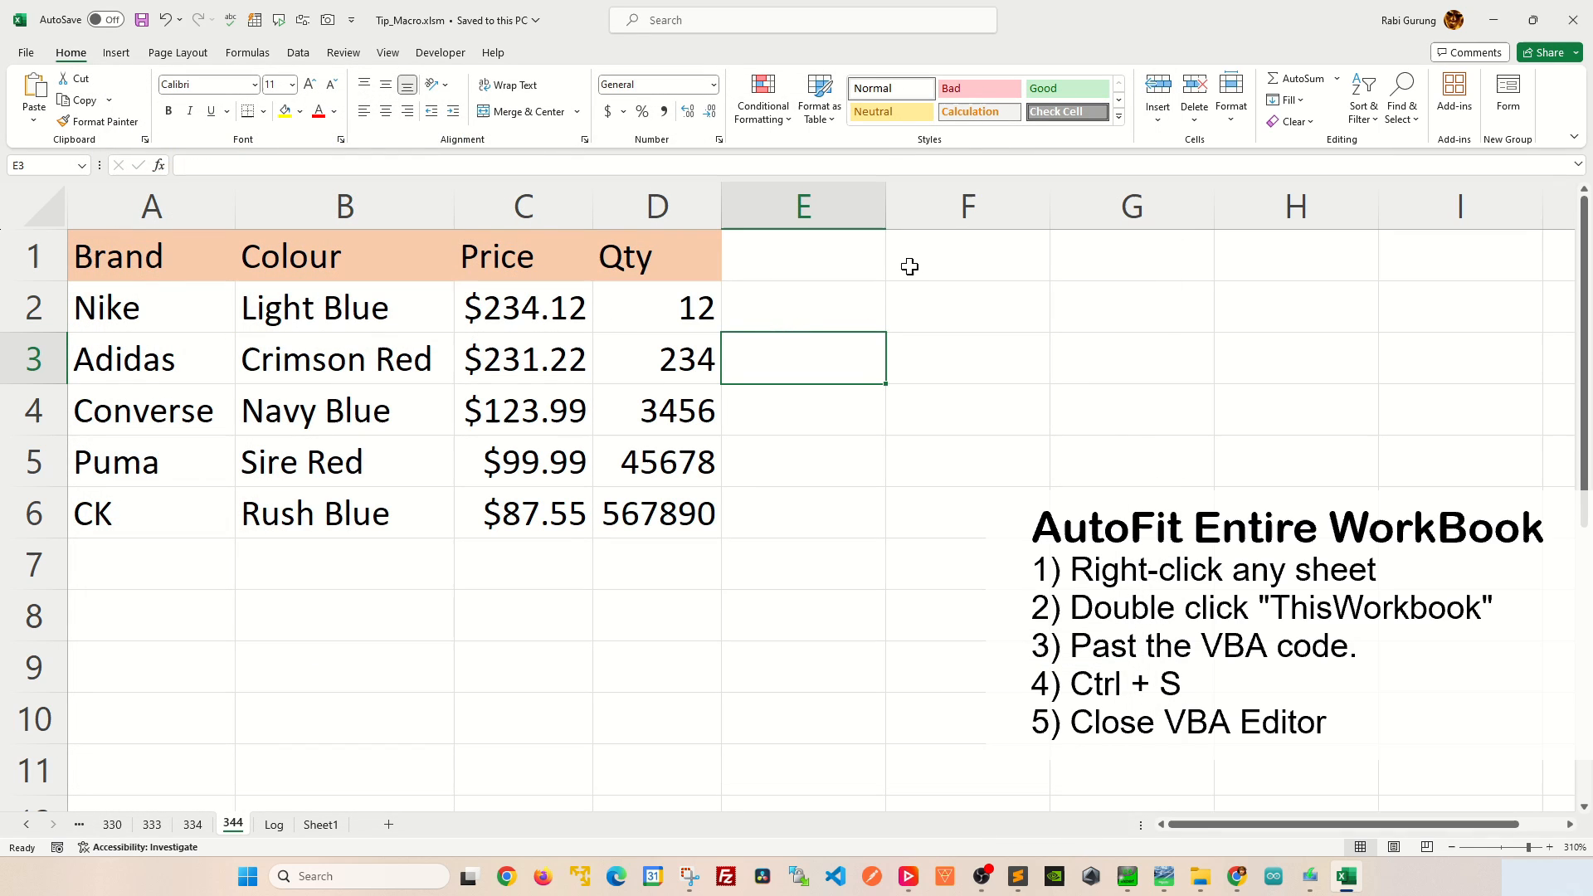
pyautogui.click(939, 249)
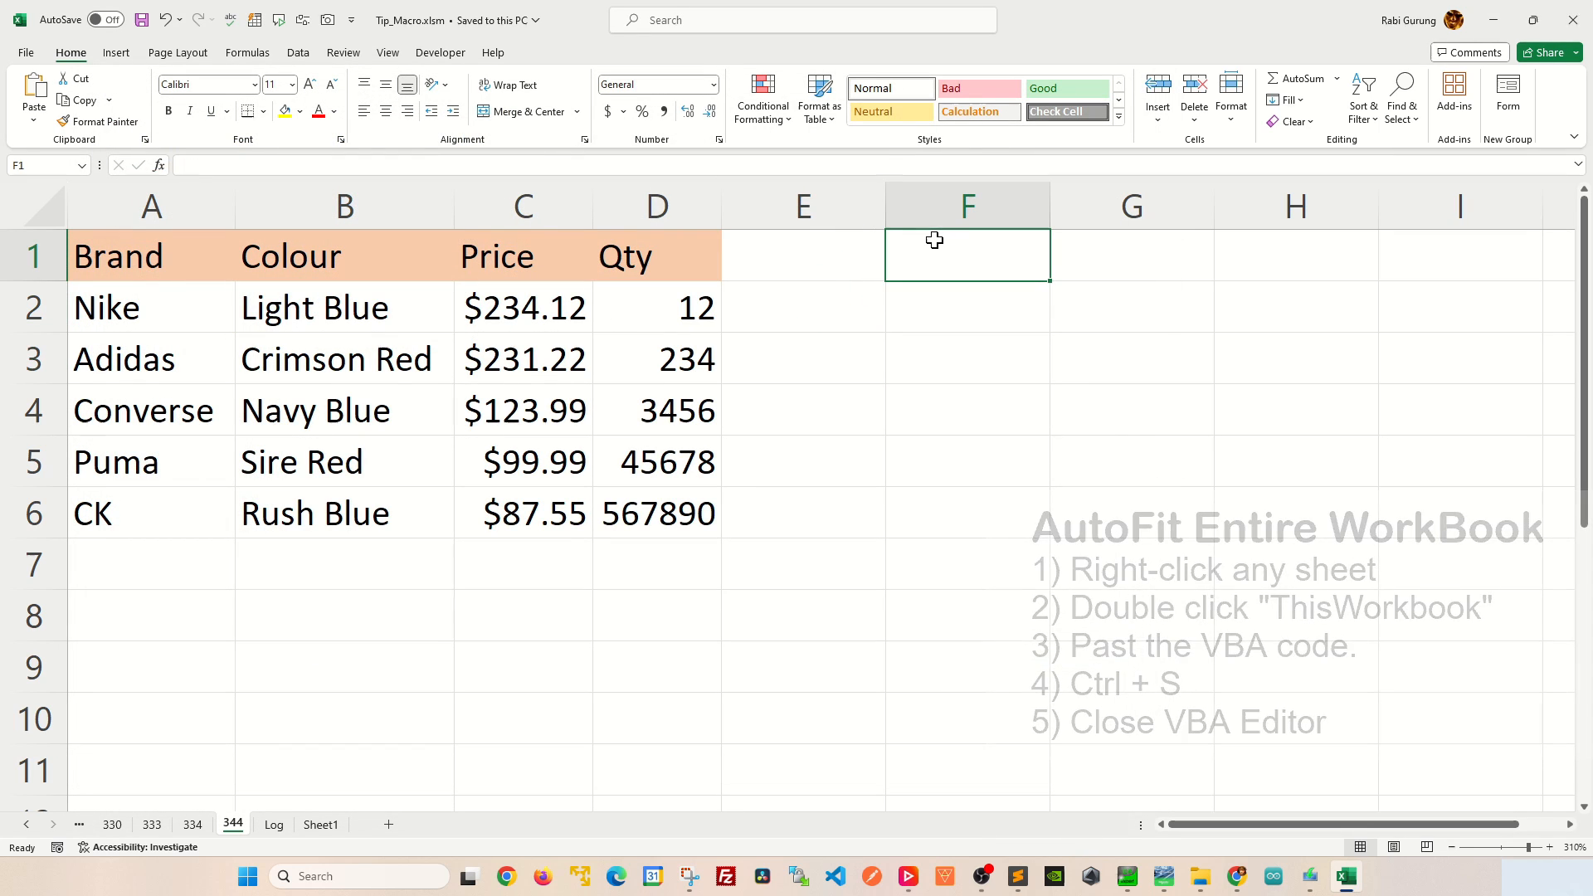
pyautogui.write('fgkjsdfkgmsdfklgmlsdfg')
pyautogui.press('Return')
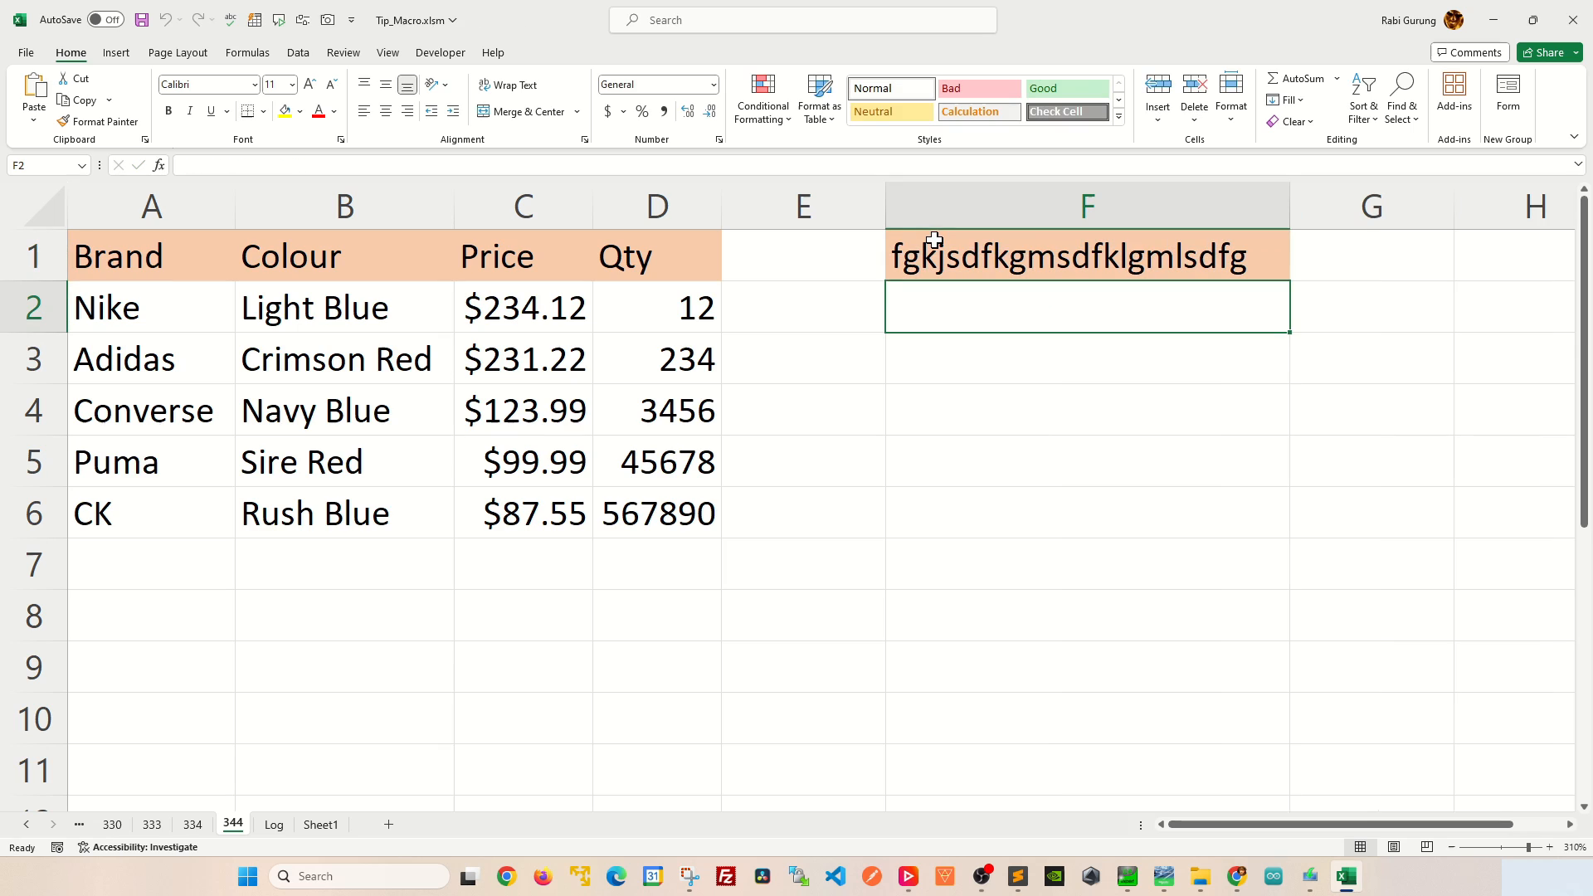
pyautogui.click(867, 258)
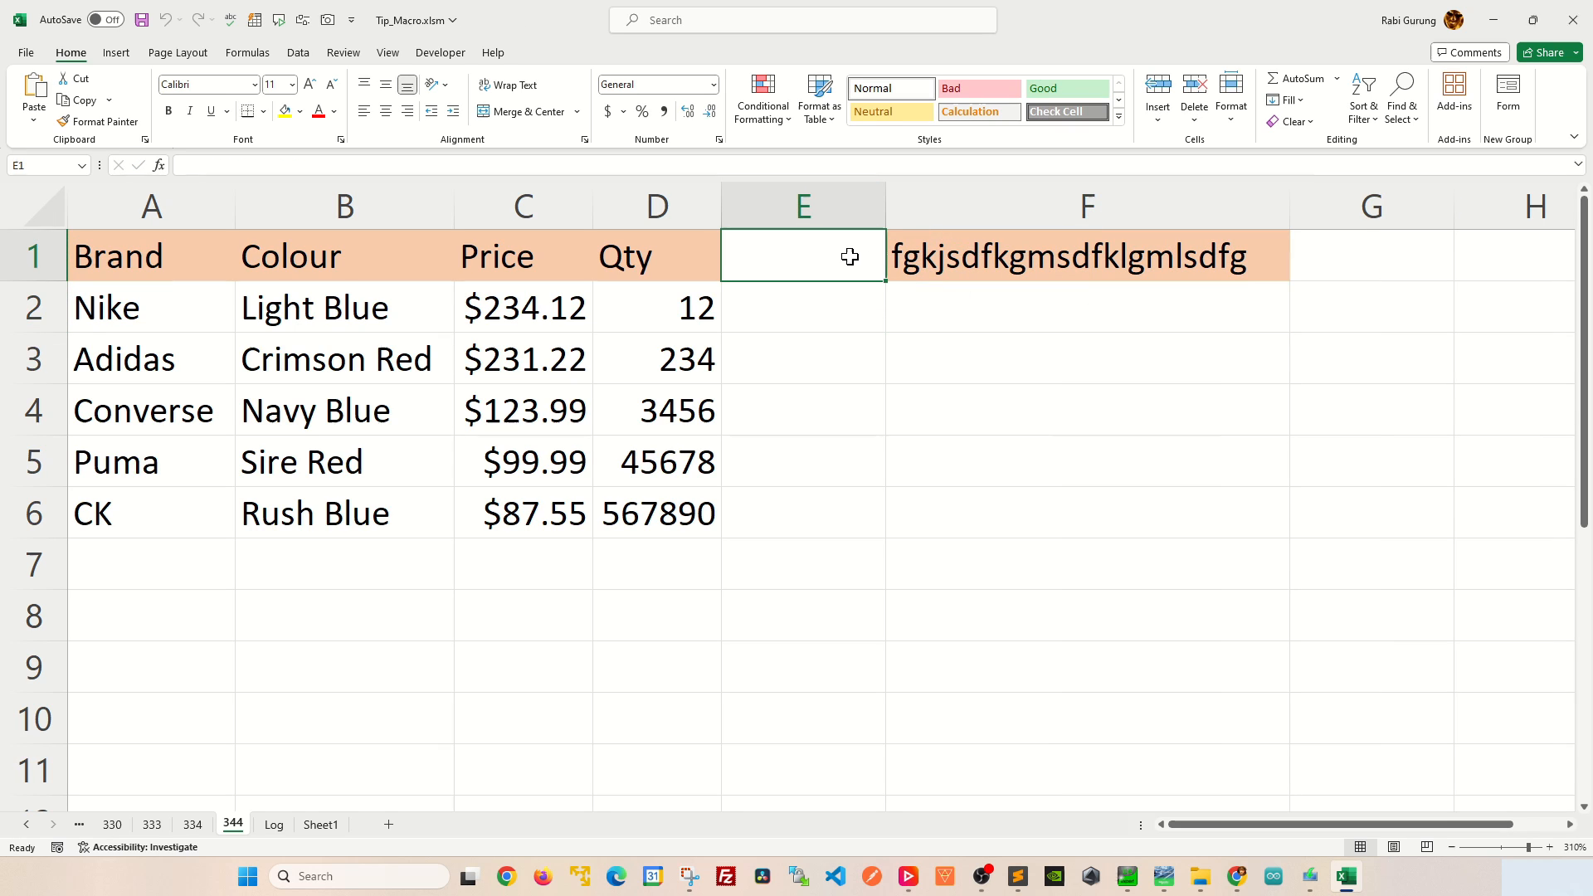
pyautogui.write('iosdjfokasodaksdf')
pyautogui.press('Return')
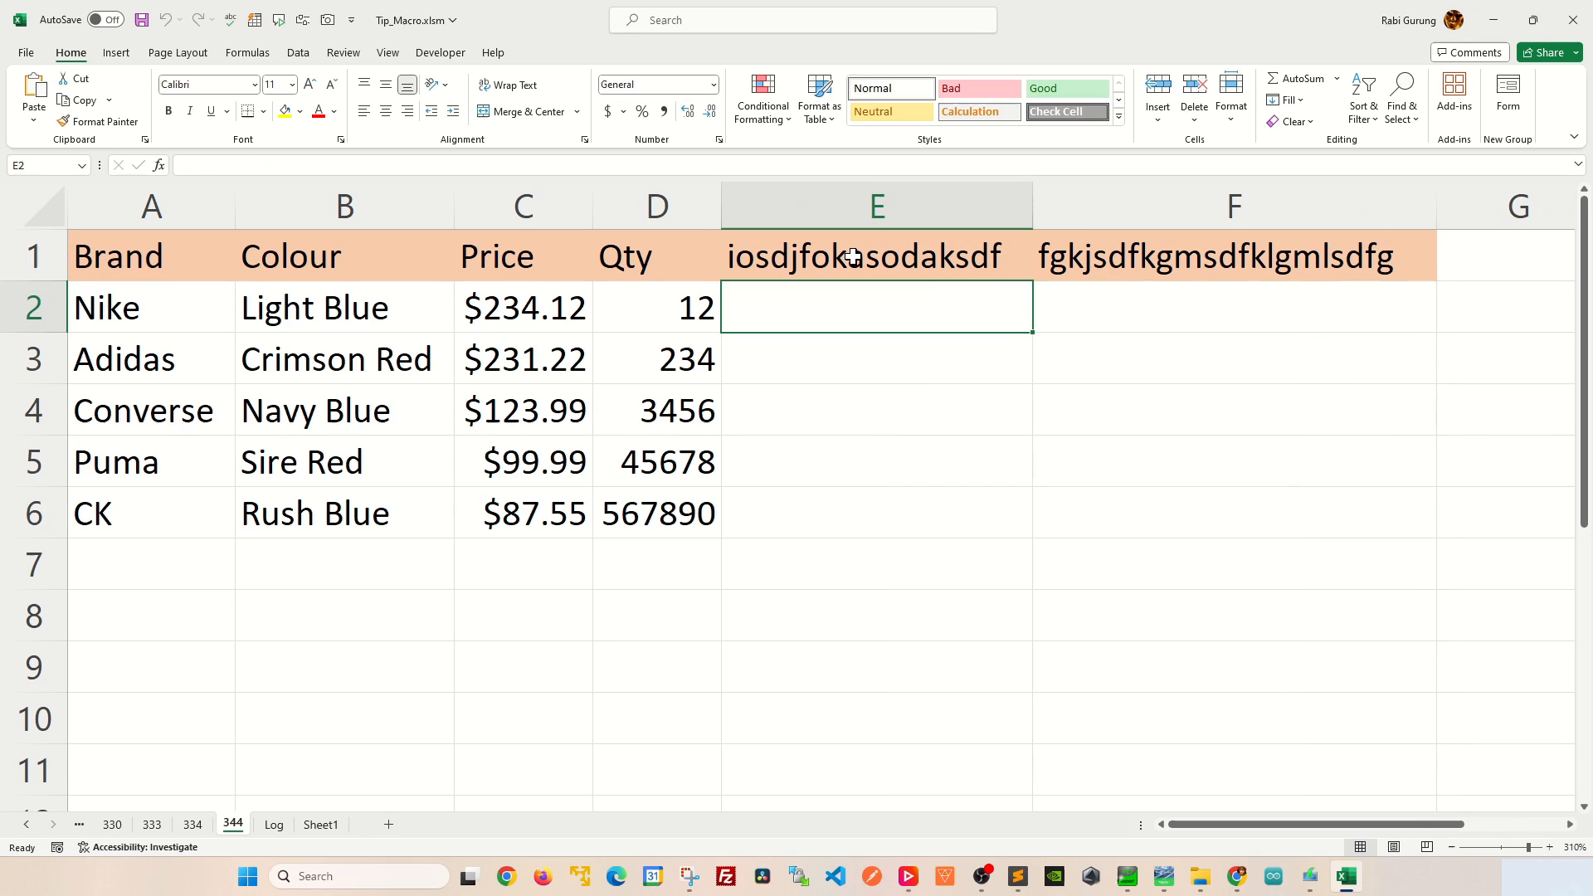
pyautogui.click(376, 557)
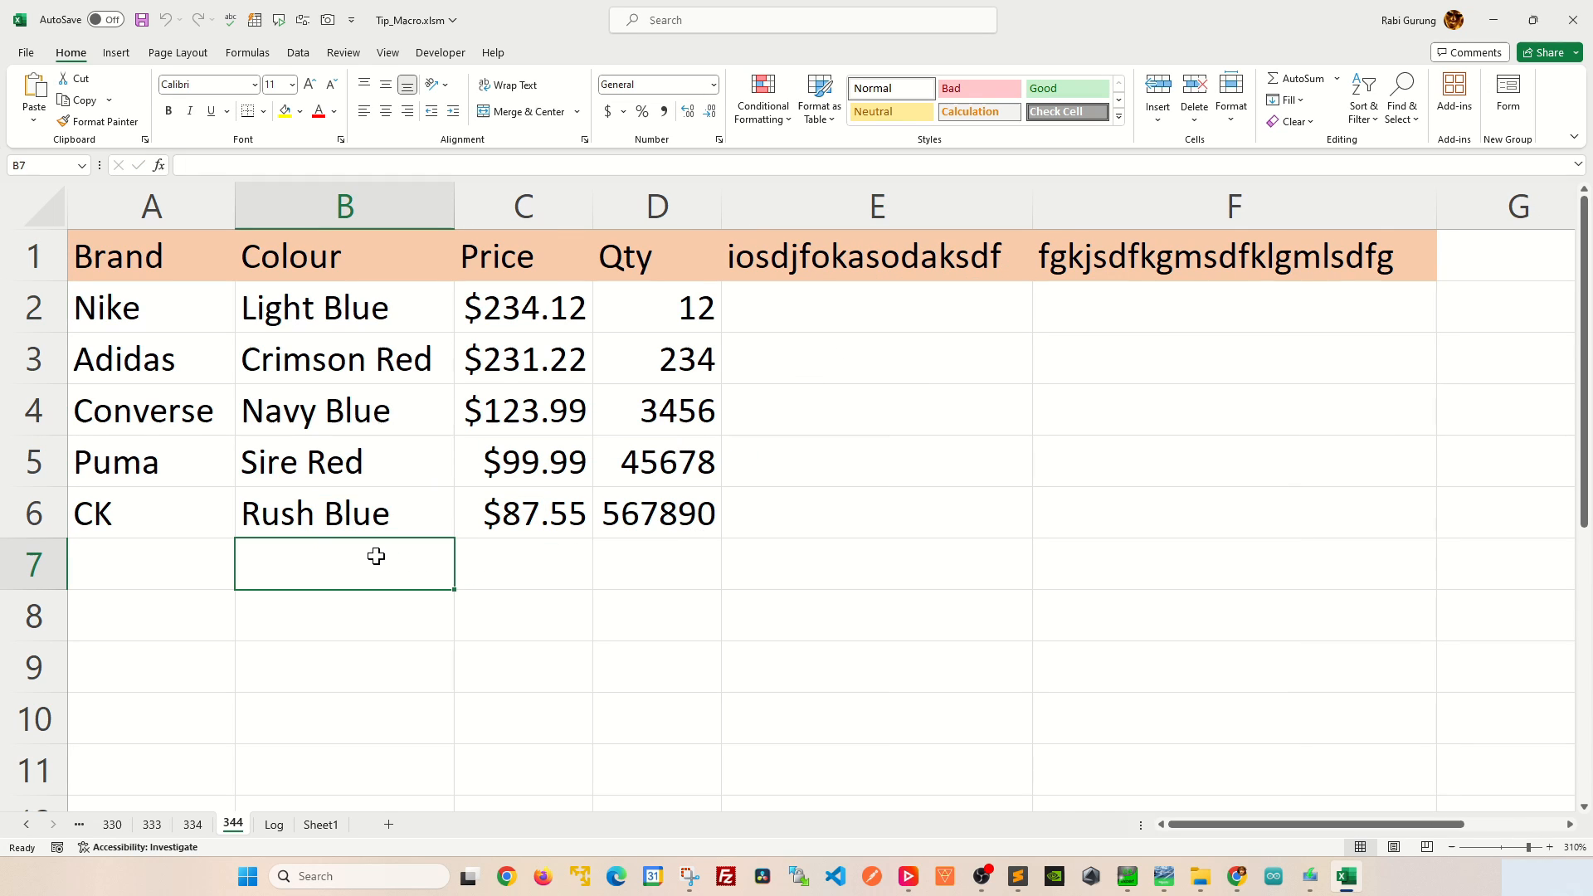
pyautogui.write('kjsdofgjsodifgjsdifgsdokfg')
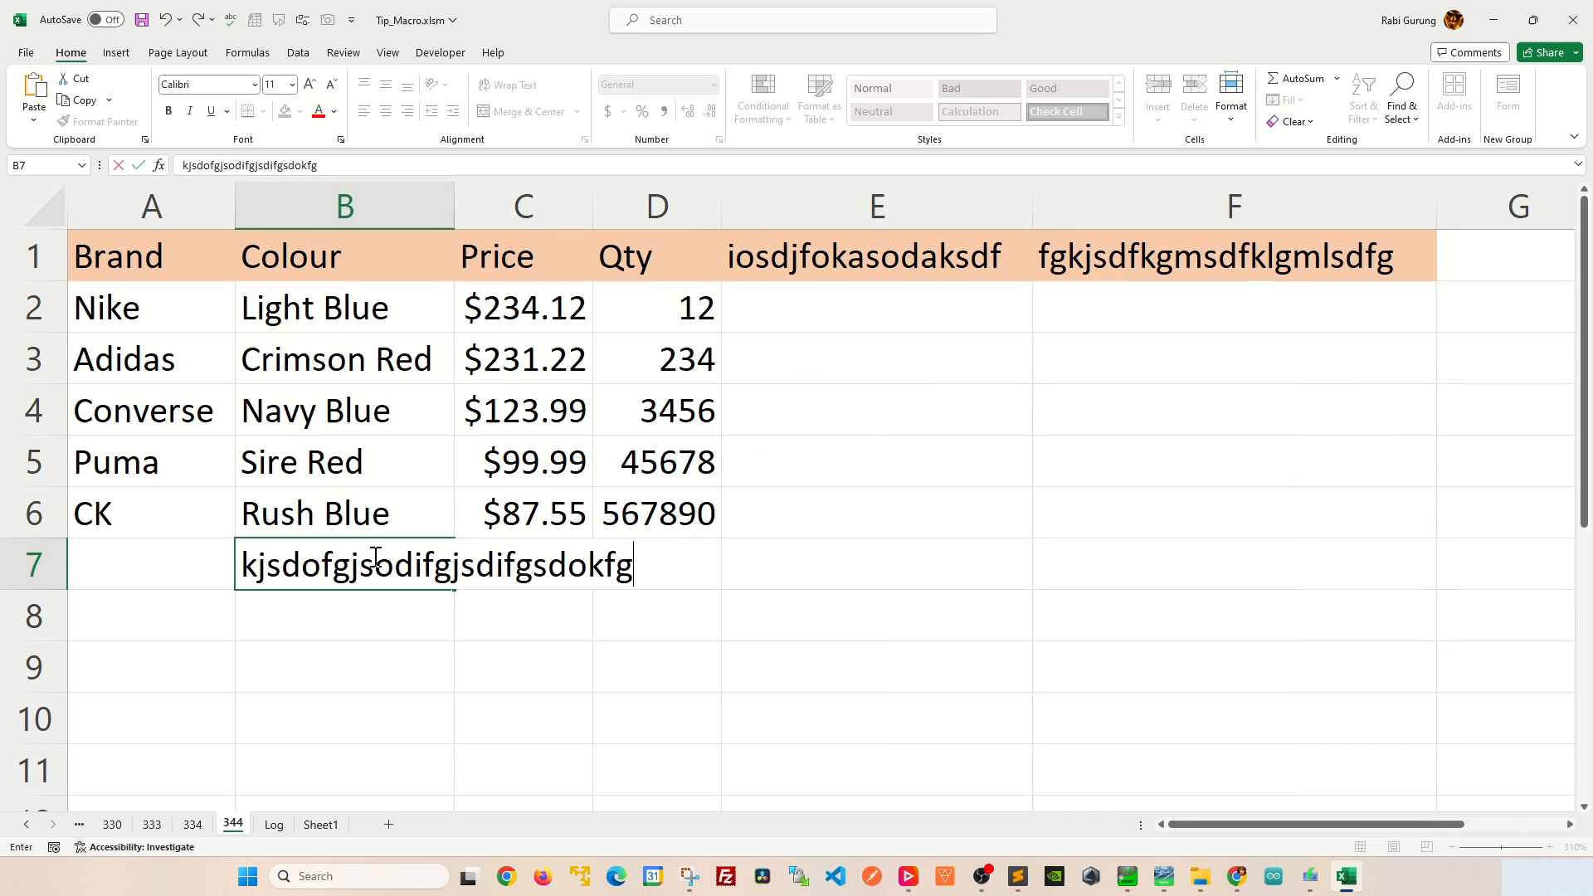
pyautogui.press('Return')
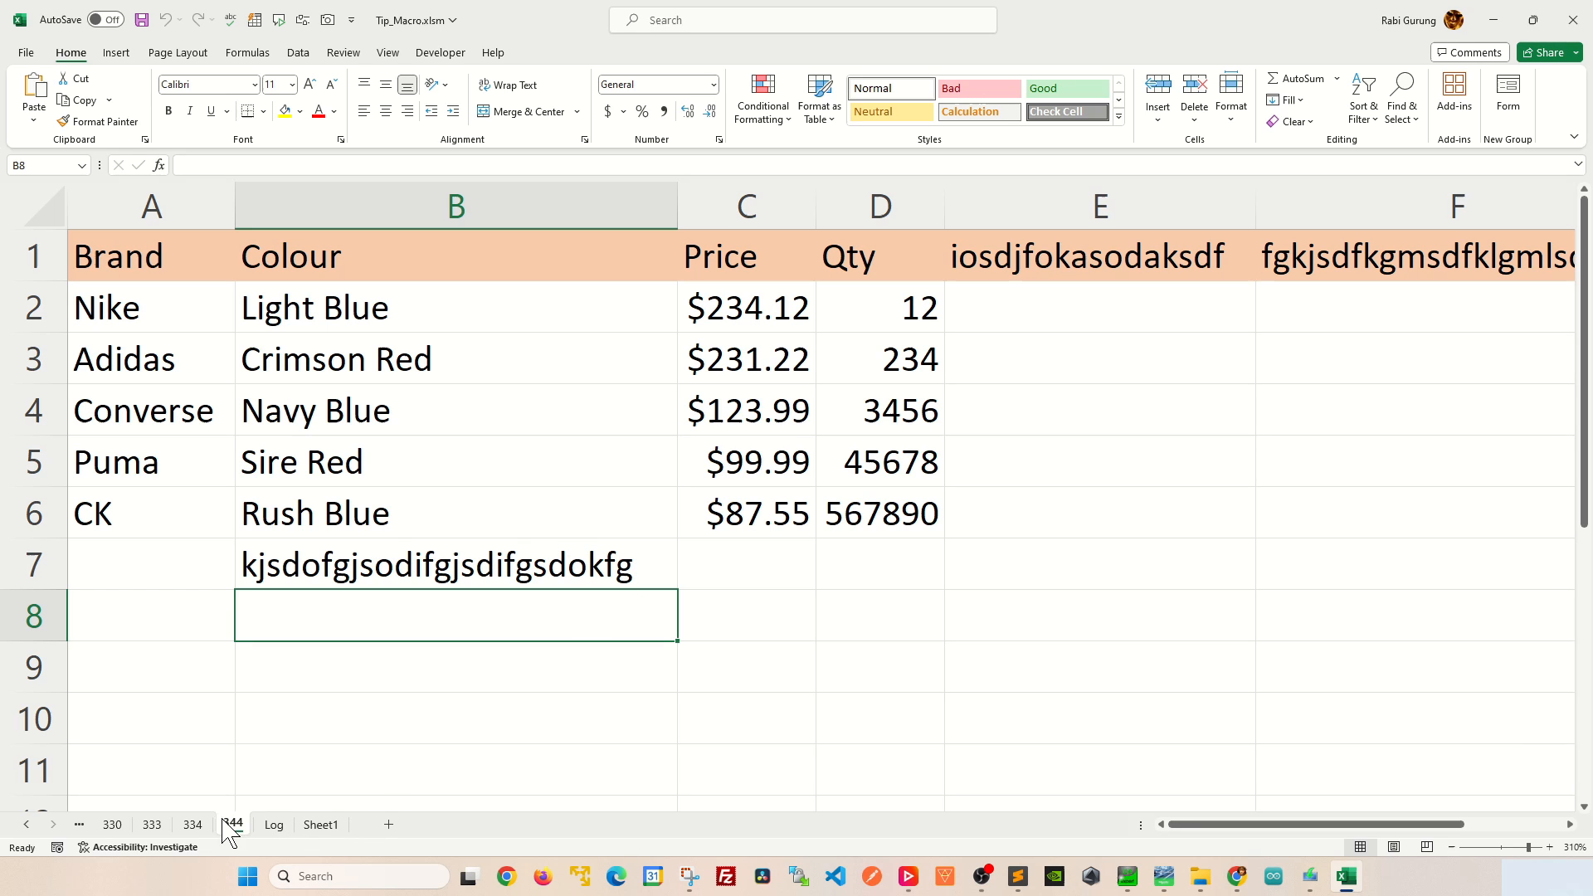
# Step: Check columns A through E on sheet 334, then return to sheet 344
pyautogui.click(191, 824)
pyautogui.moveTo(107, 200)
pyautogui.mouseDown()
pyautogui.moveTo(832, 201)
pyautogui.moveTo(812, 200)
pyautogui.mouseUp()
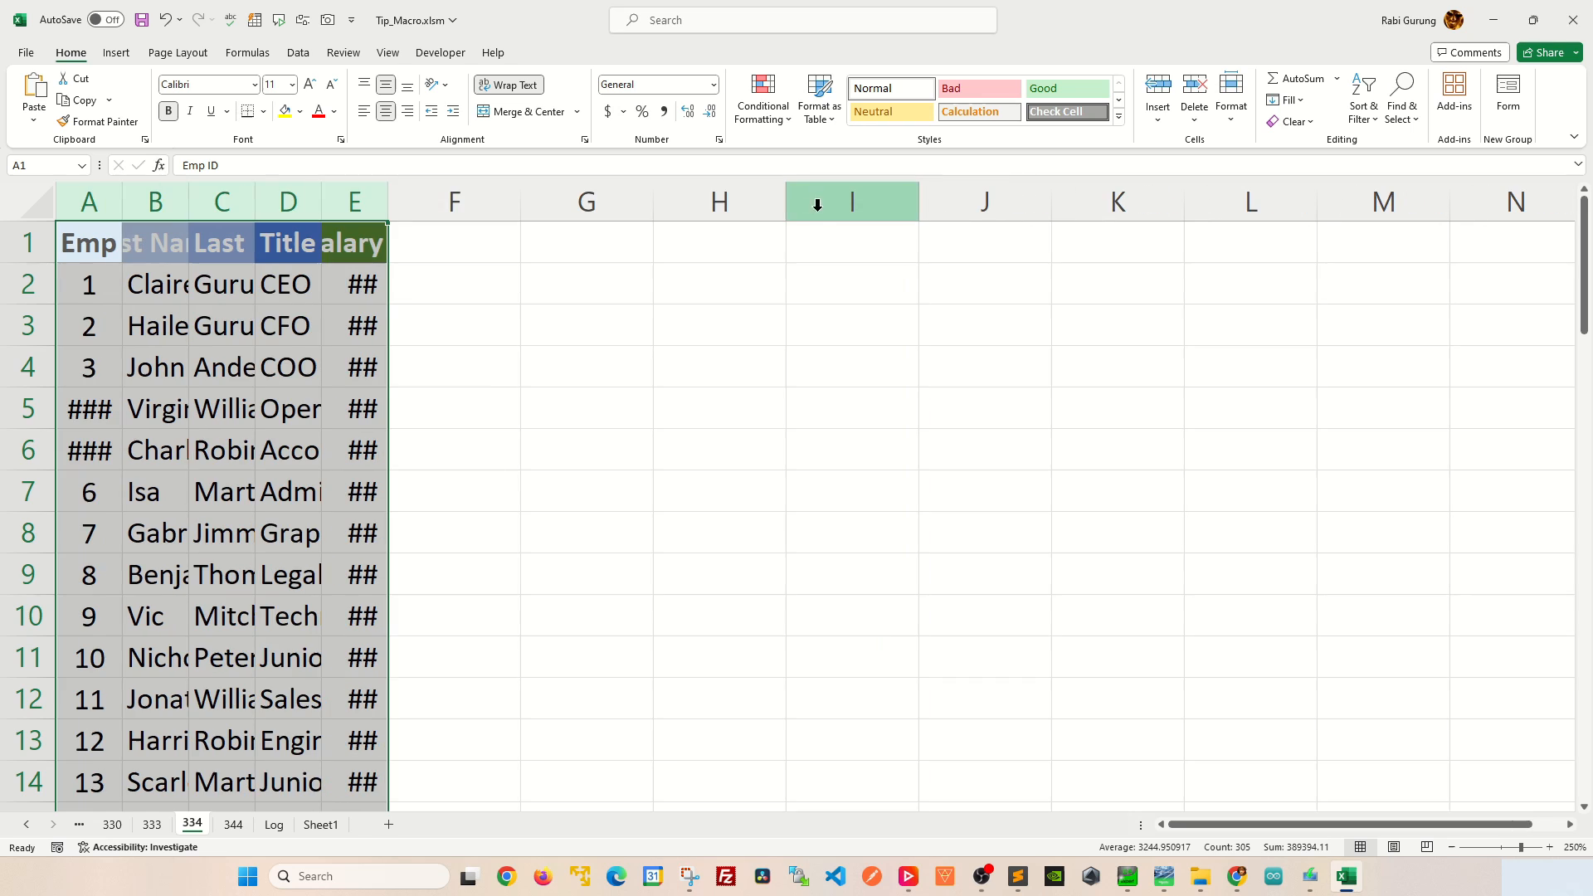
pyautogui.click(805, 322)
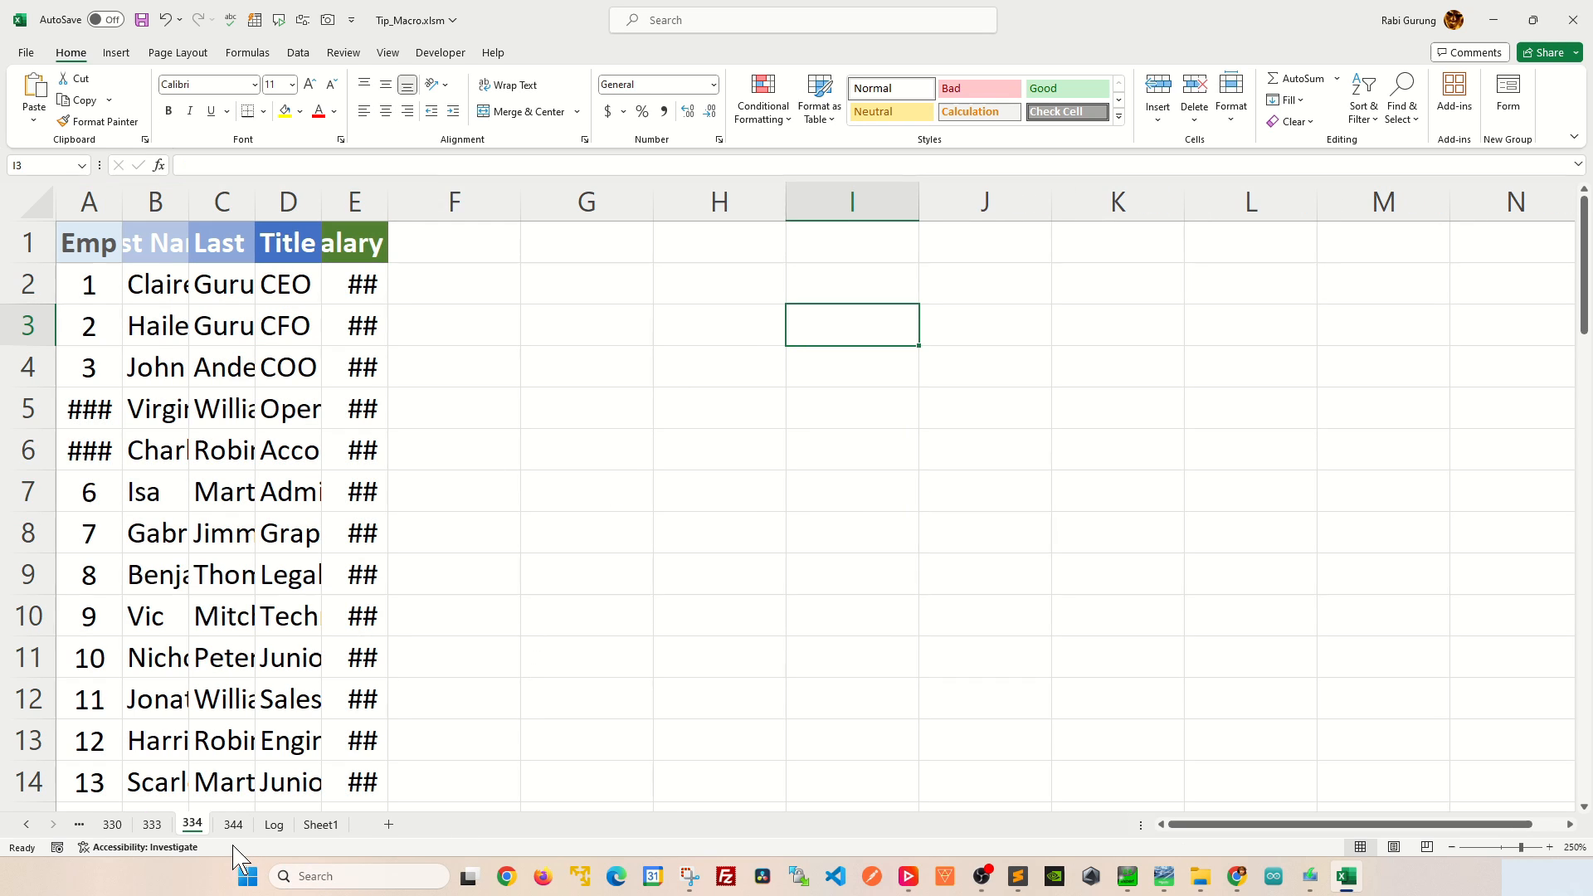
pyautogui.click(233, 824)
# Step: Delete columns E and F from sheet 344
pyautogui.moveTo(1100, 205); pyautogui.dragTo(1348, 205)
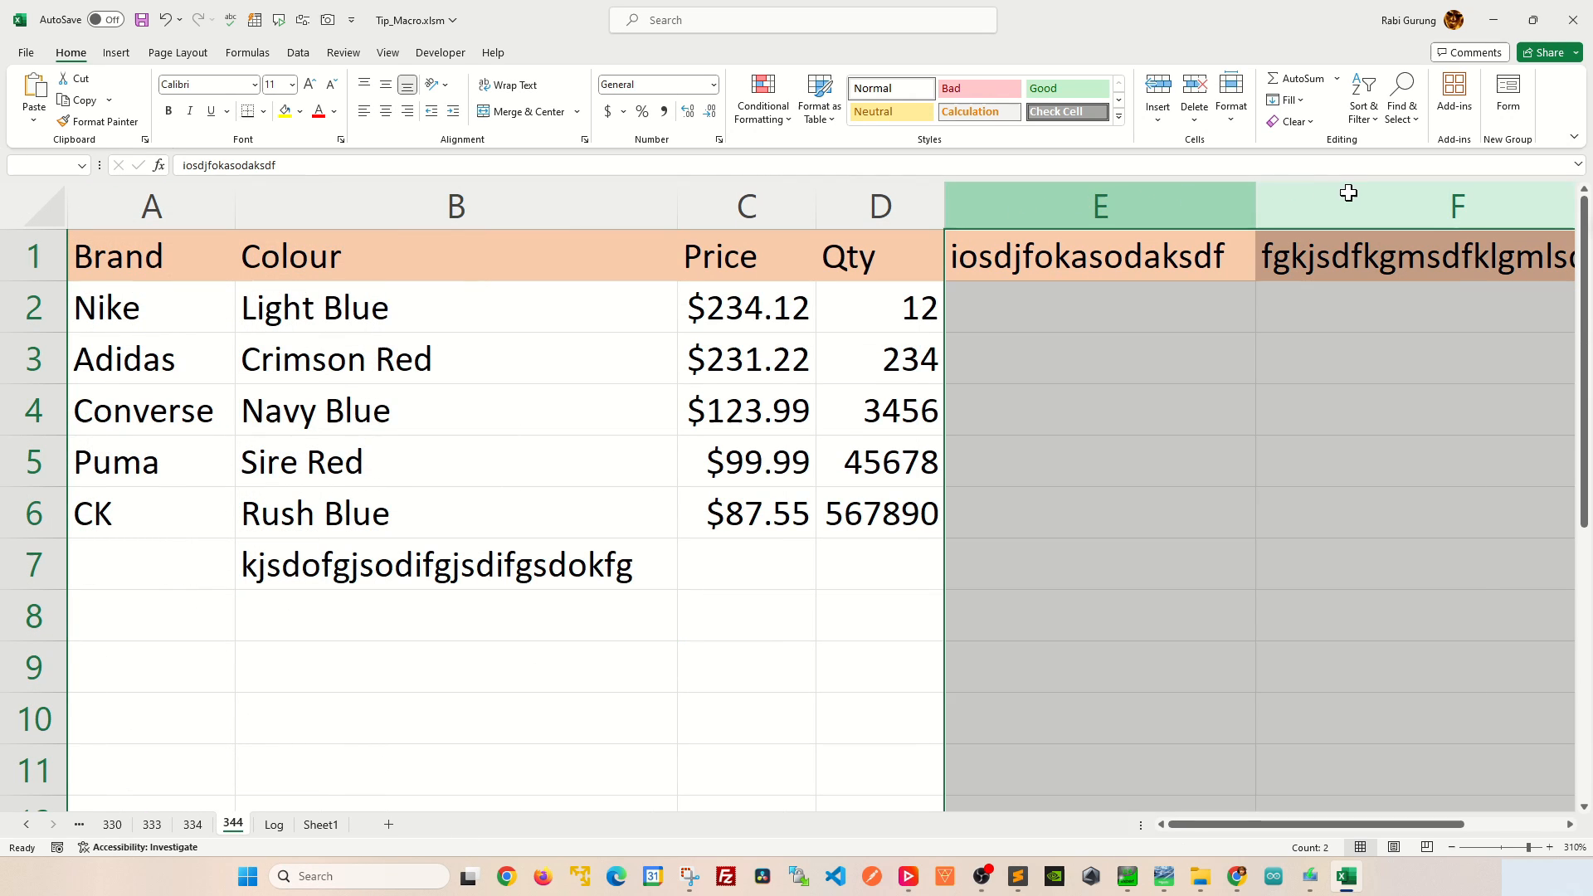
pyautogui.rightClick(1190, 215)
pyautogui.click(1235, 394)
pyautogui.click(1078, 410)
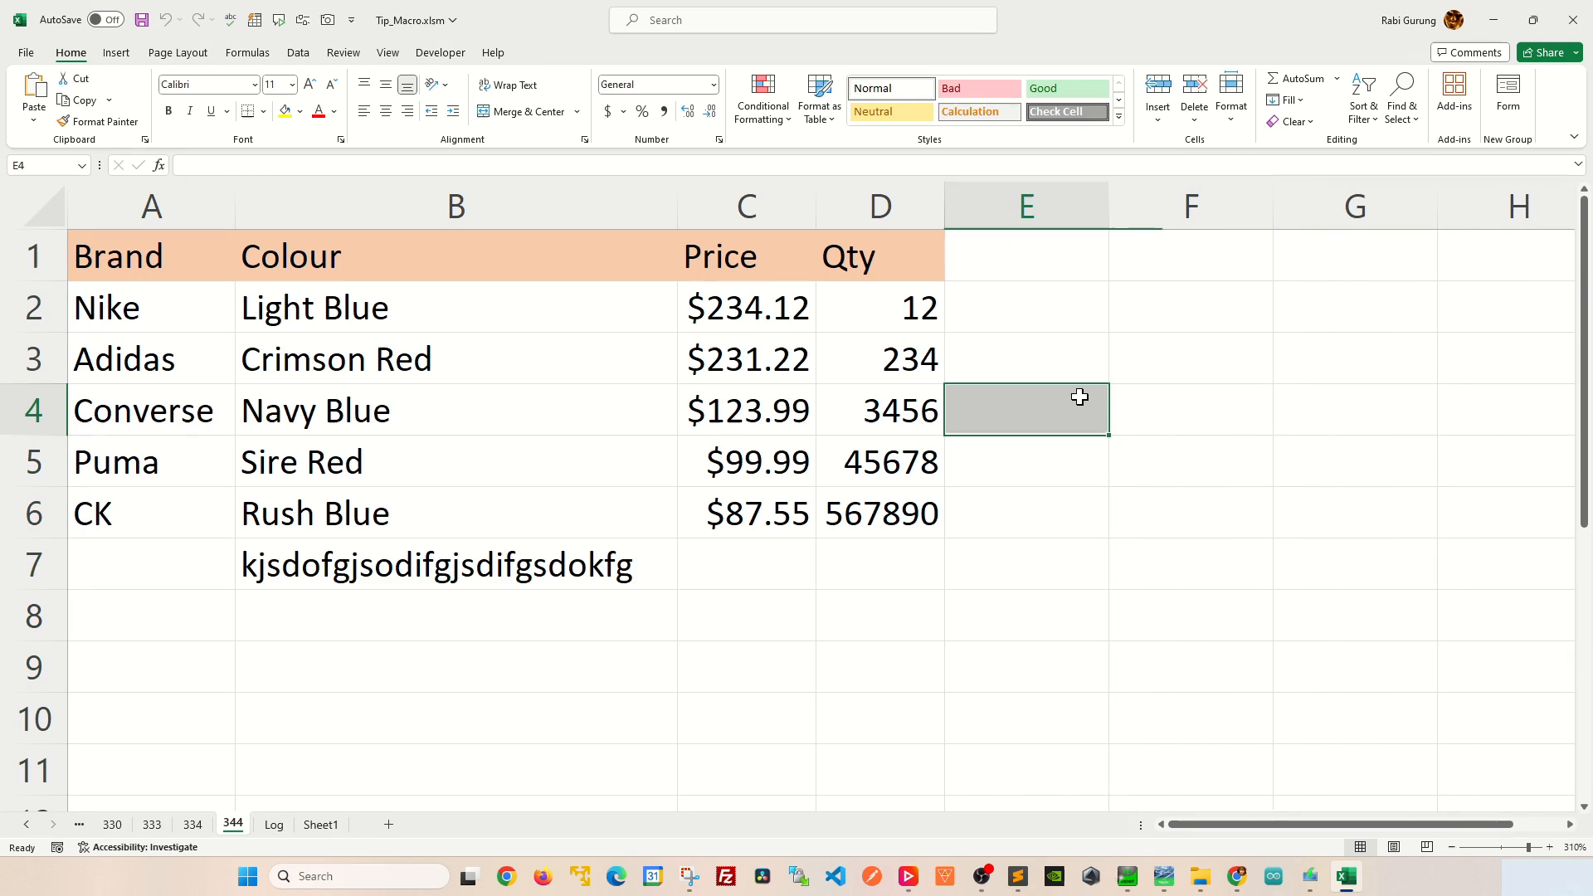
# Step: Enter long text in A7 so column A widens, then show sheet 334
pyautogui.click(783, 570)
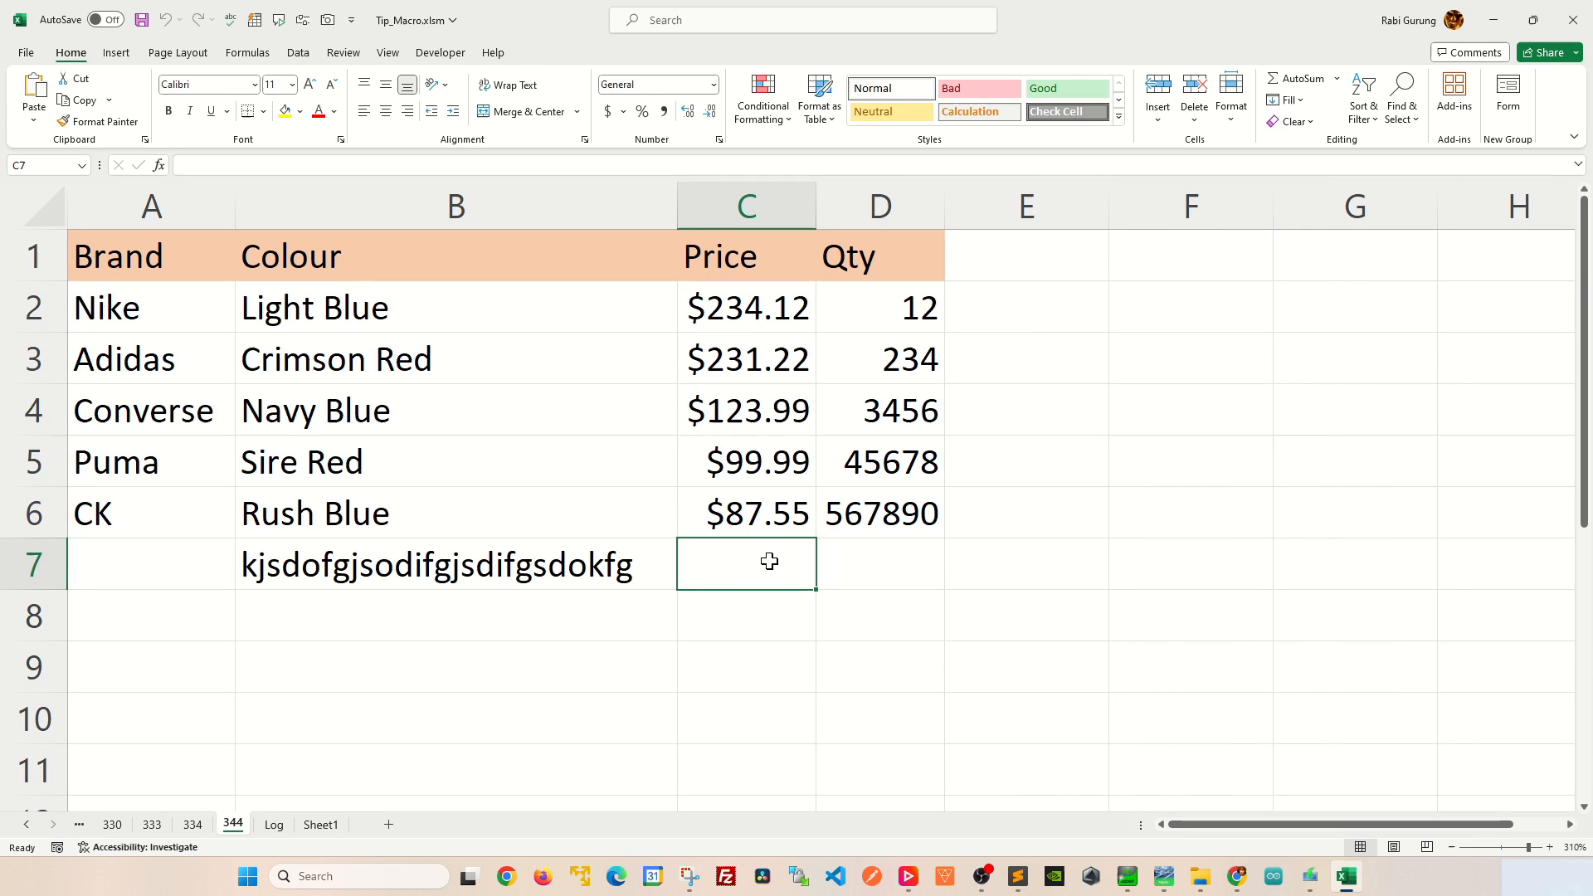
pyautogui.hotkey('shift', 'Tab')
pyautogui.press('Up')
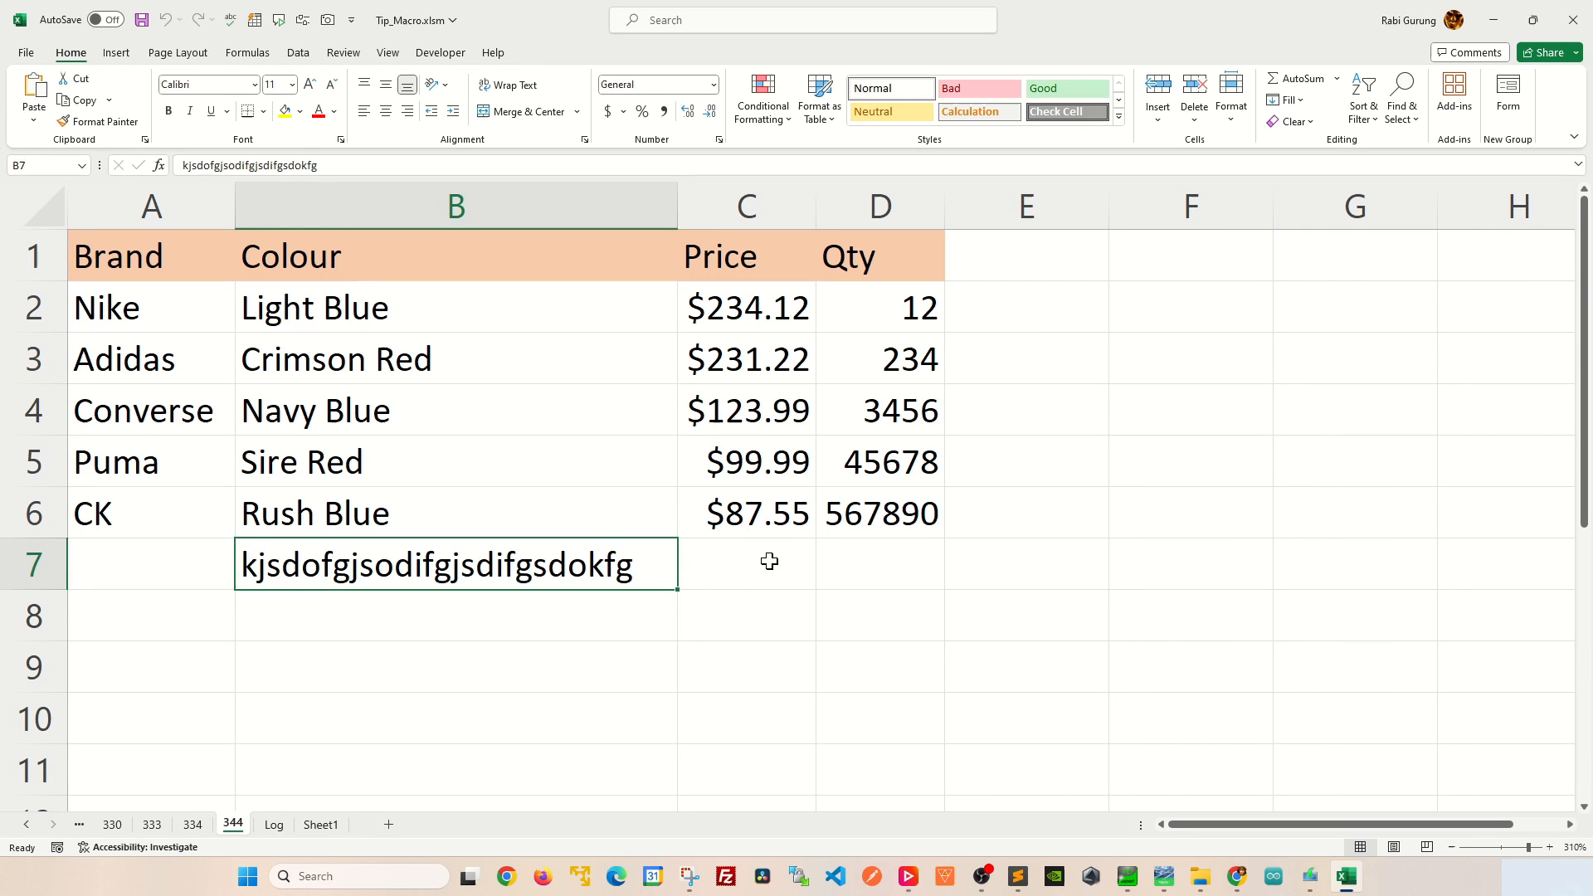
pyautogui.click(150, 566)
pyautogui.write('jodsfgoasjfoisjdasdf')
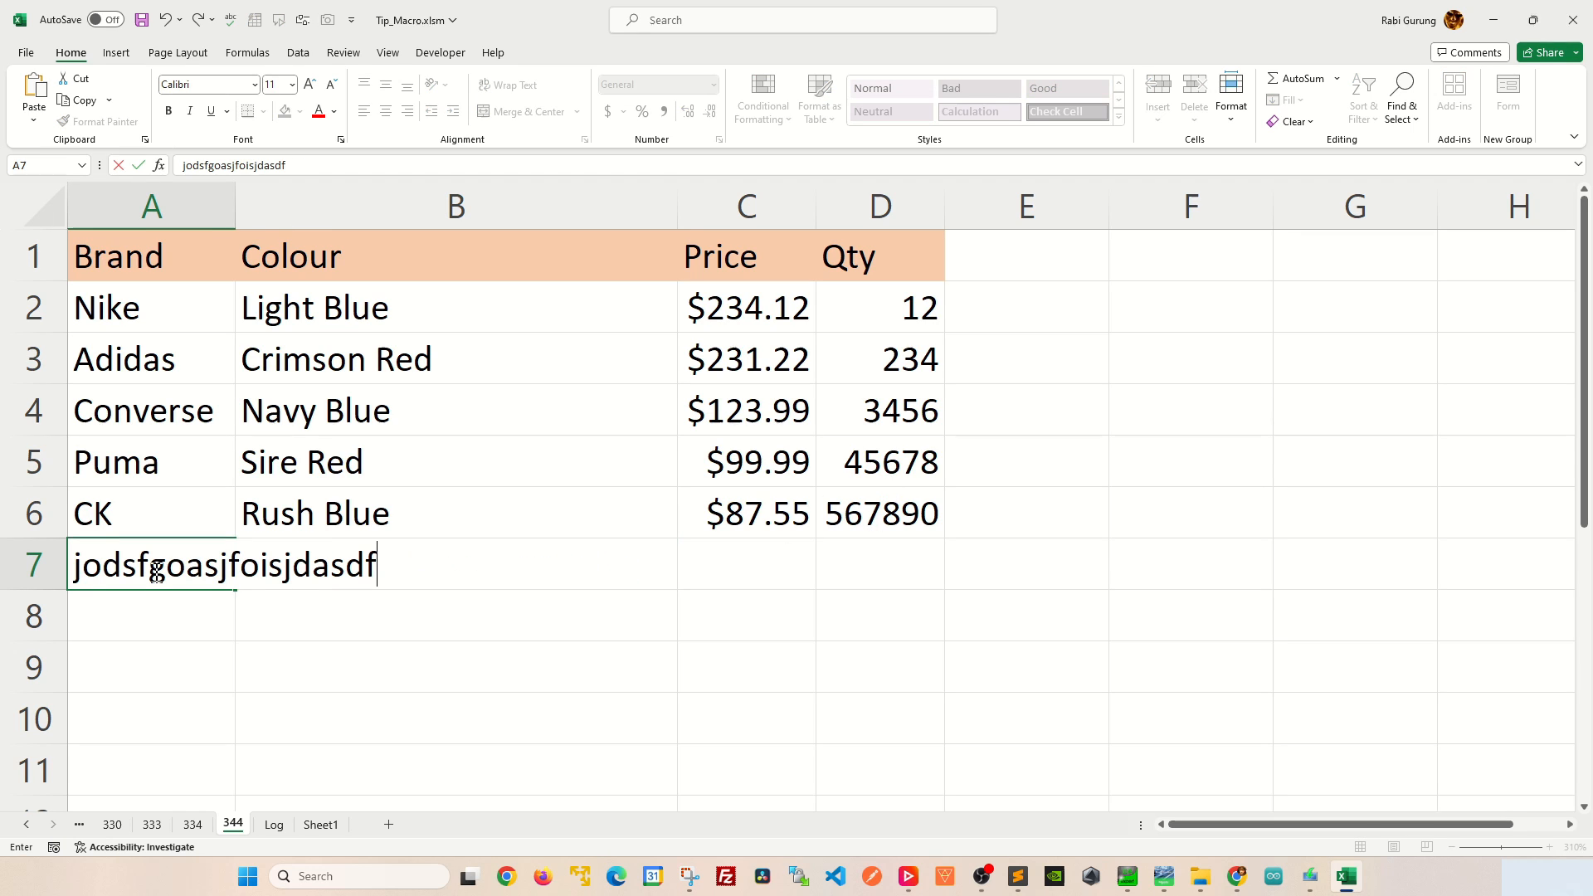
pyautogui.press('Return')
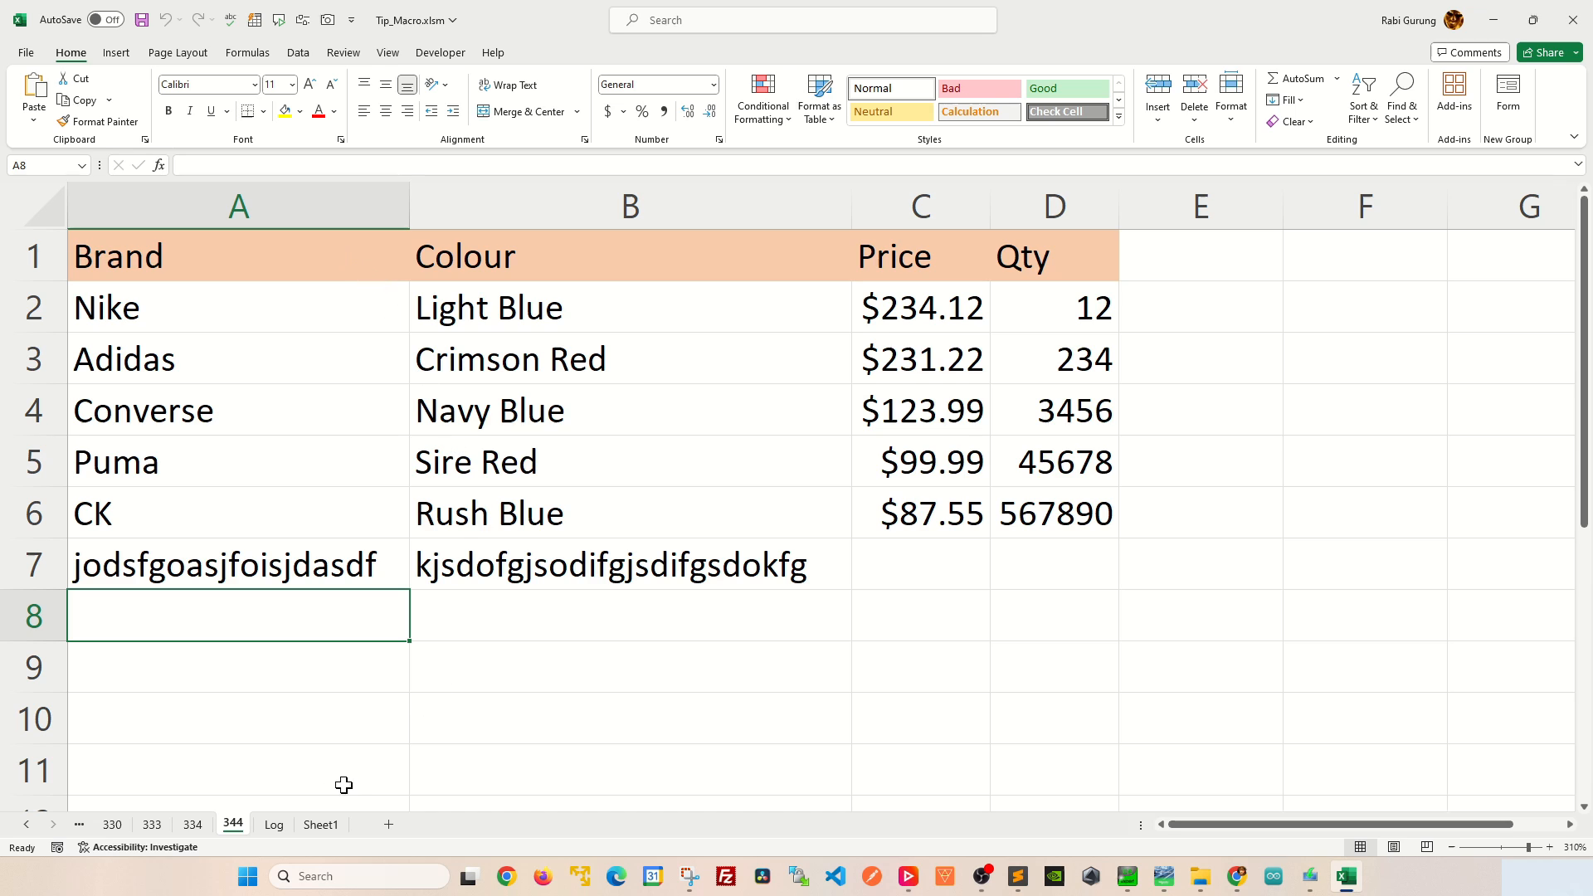
pyautogui.click(193, 824)
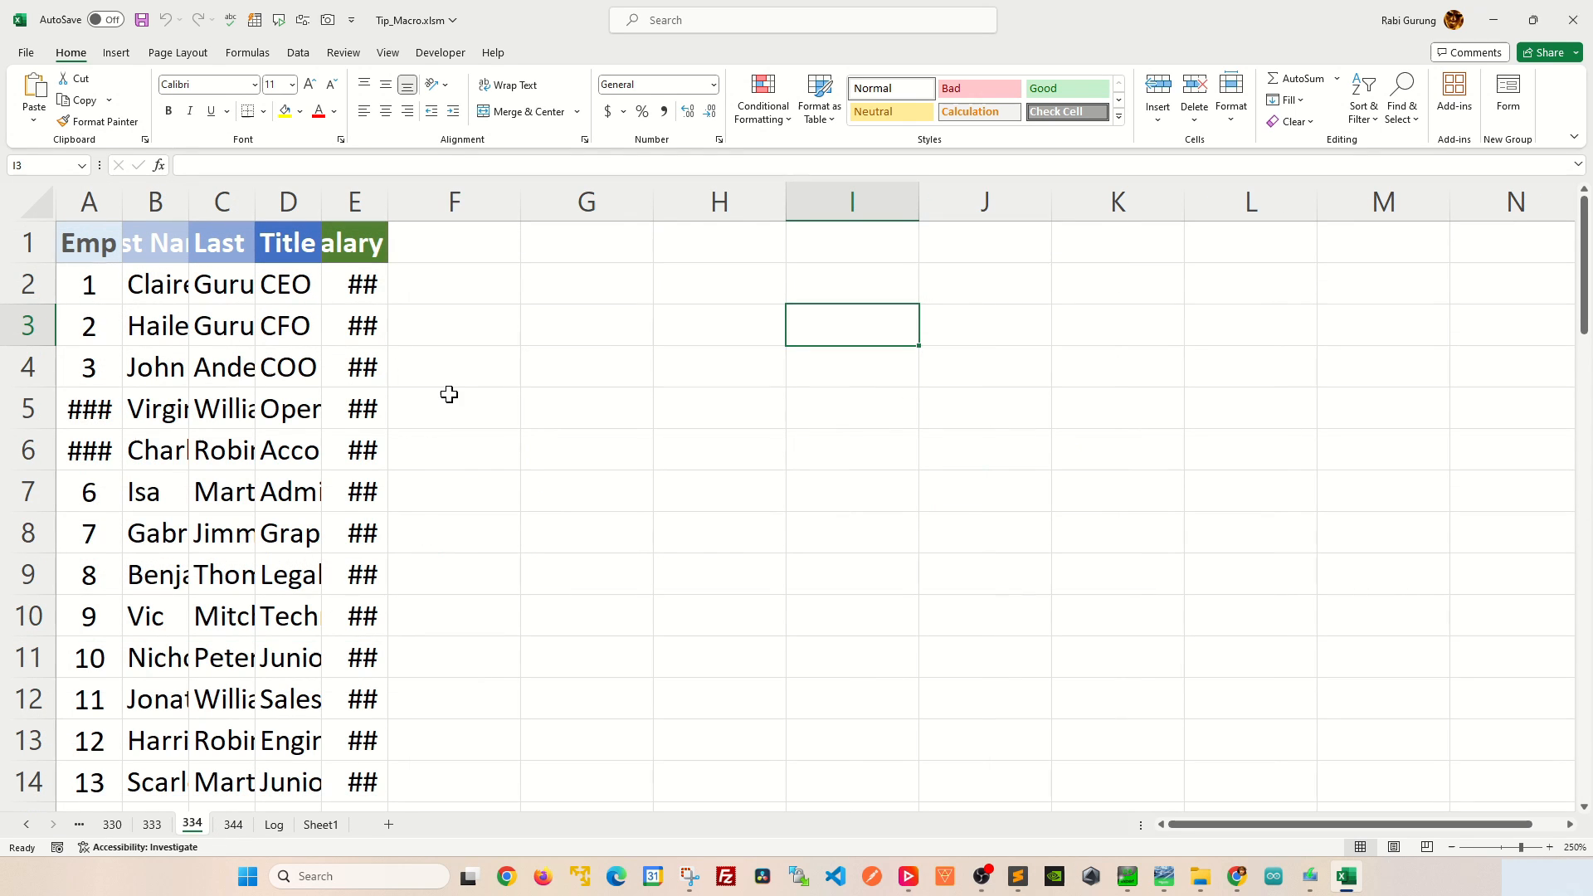
# Step: Reopen the ThisWorkbook code module from sheet 344's View Code
pyautogui.click(234, 824)
pyautogui.rightClick(243, 833)
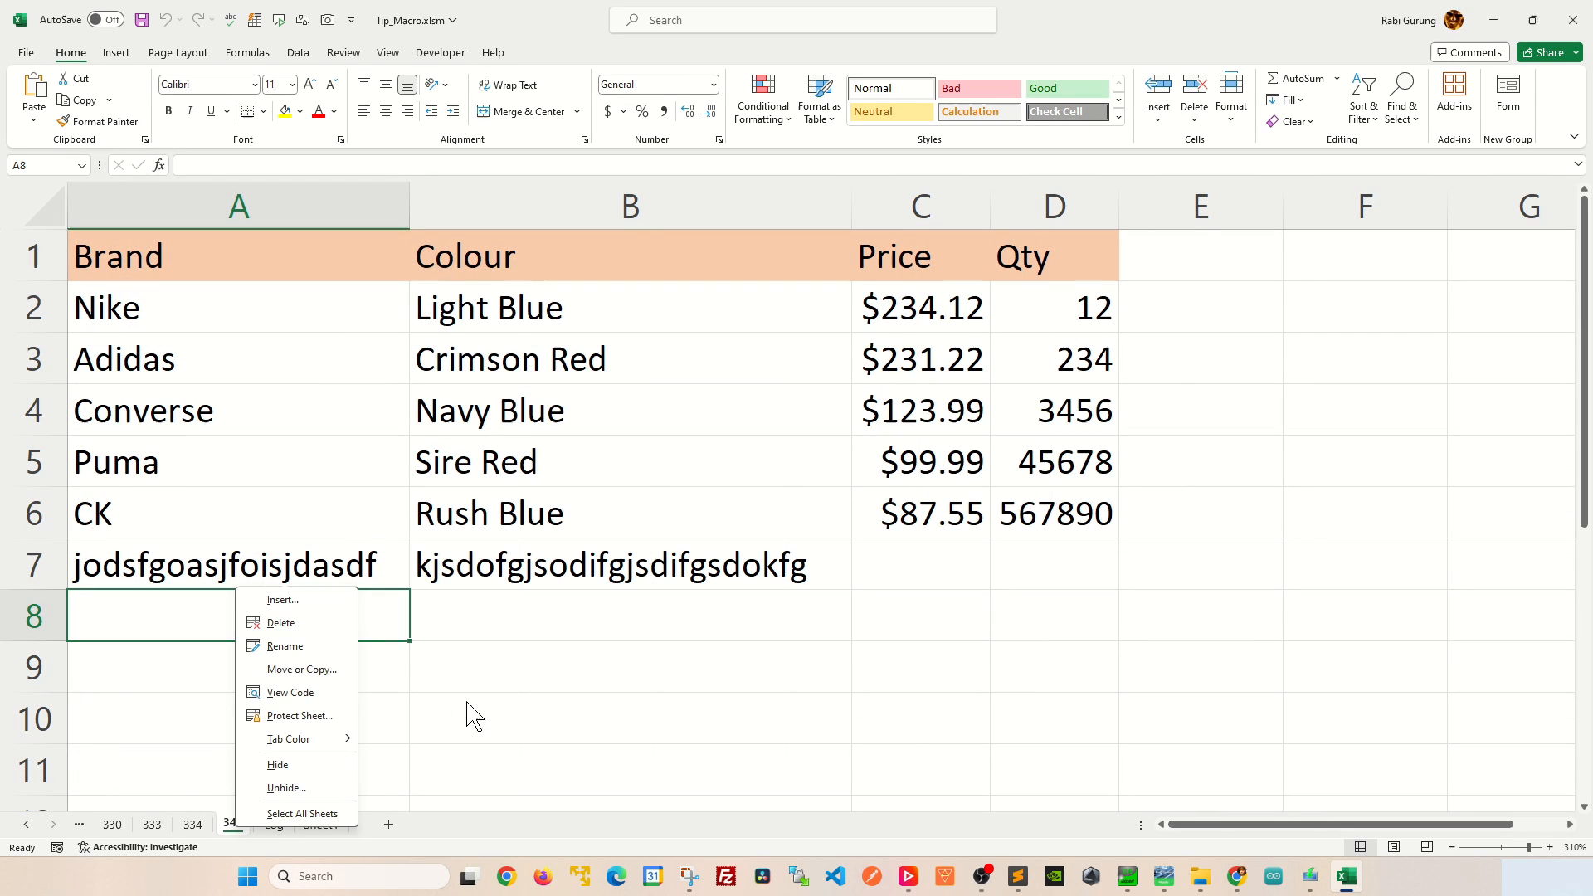
pyautogui.click(299, 693)
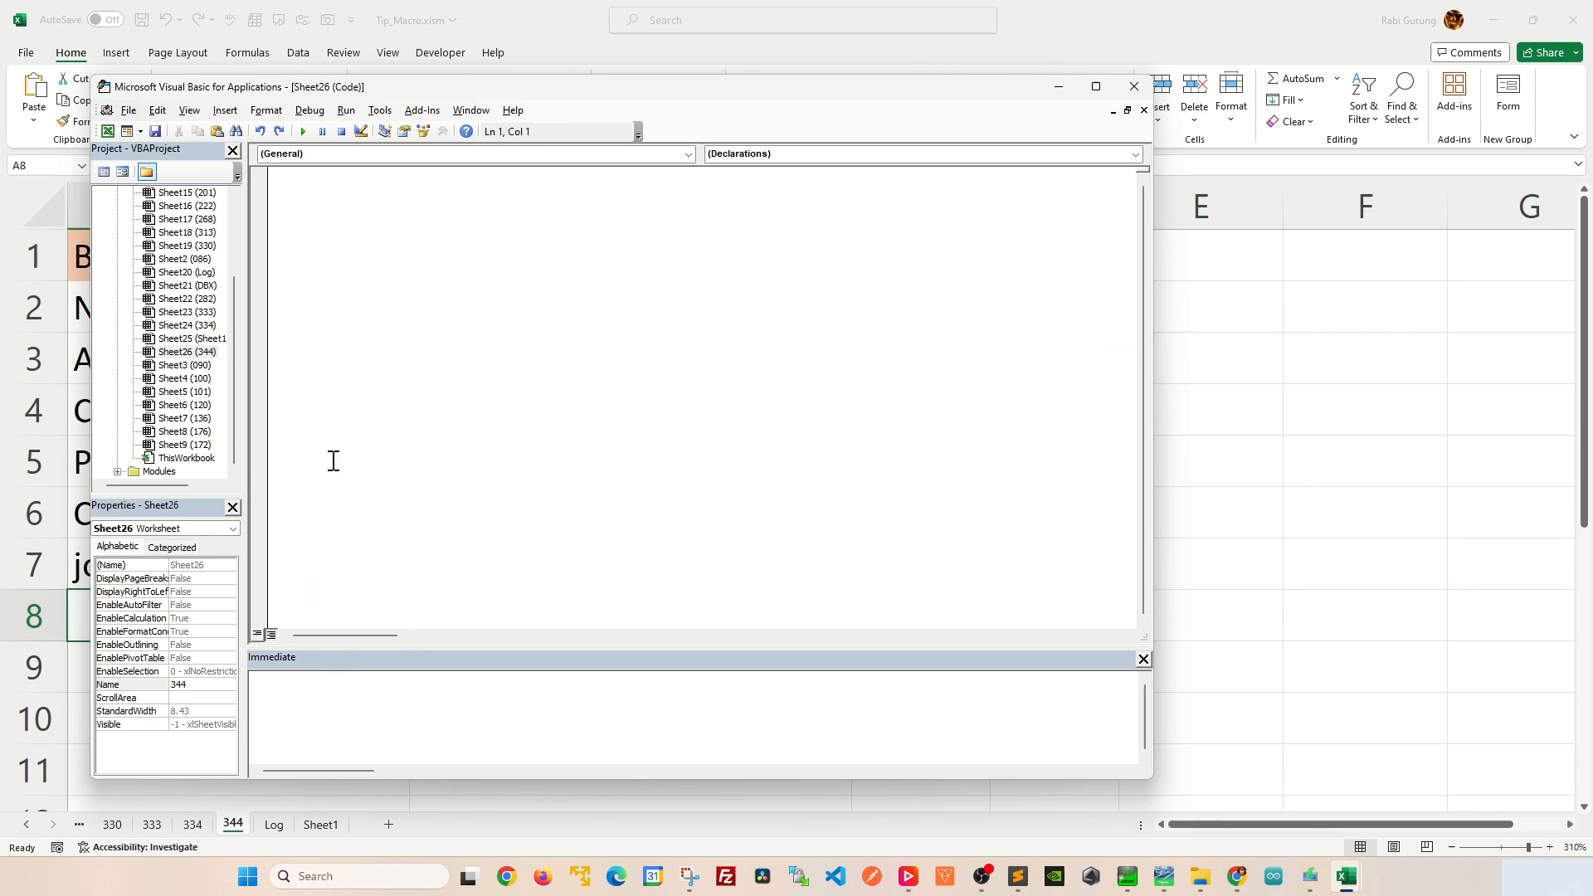
pyautogui.doubleClick(186, 459)
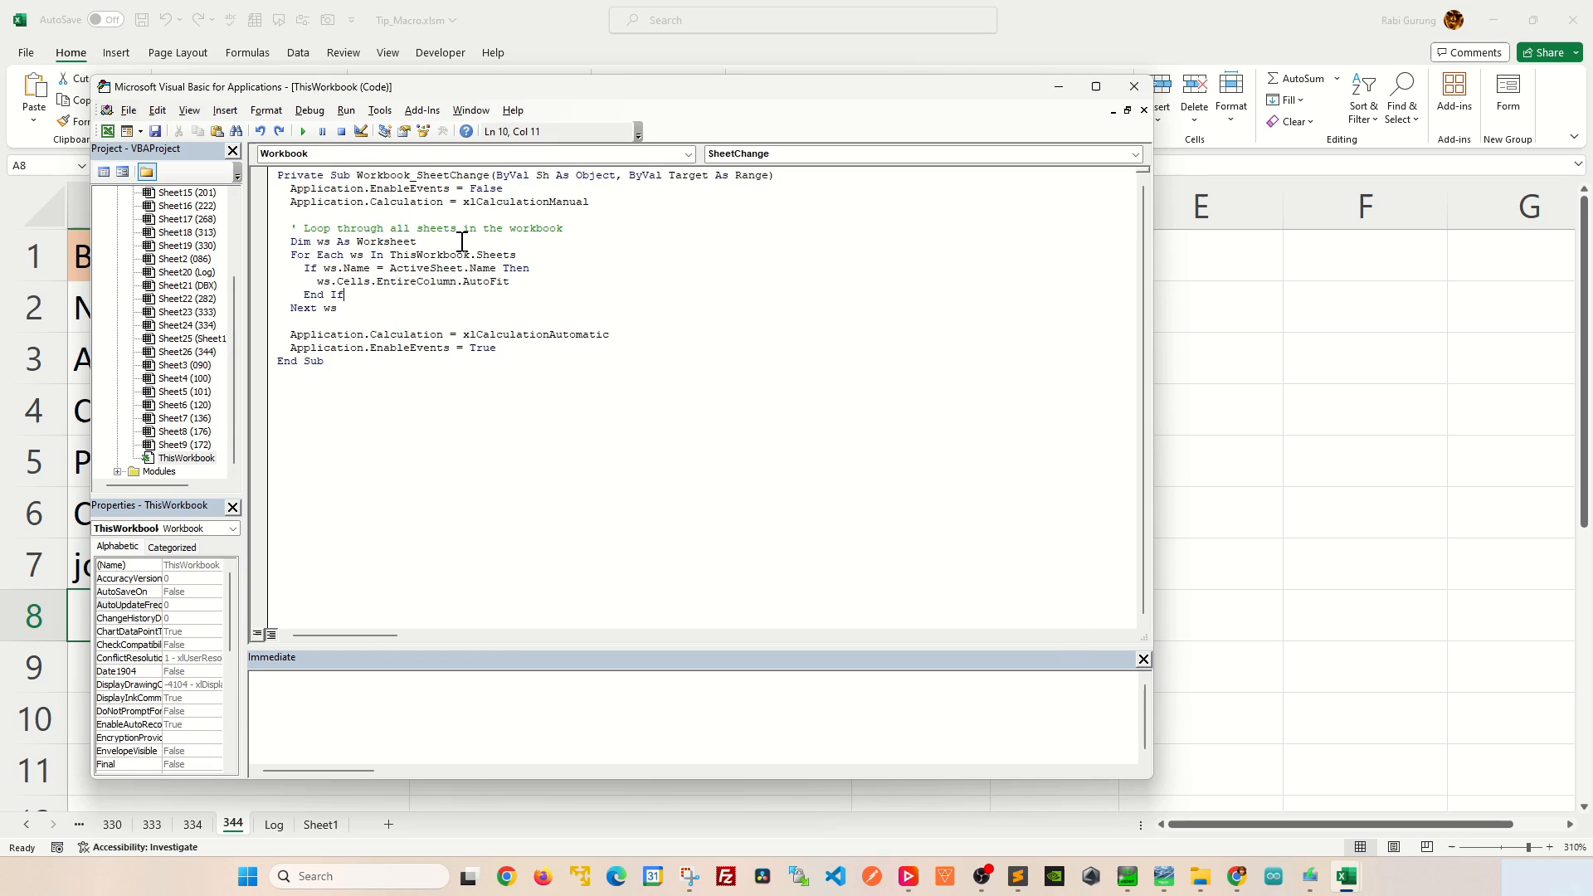
# Step: Remove the If ws.Name and End If lines so every sheet auto-fits, then close the editor
pyautogui.press('Home')
pyautogui.hotkey('shift', 'Up')
pyautogui.press('Delete')
pyautogui.press('Down')
pyautogui.hotkey('shift', 'Down')
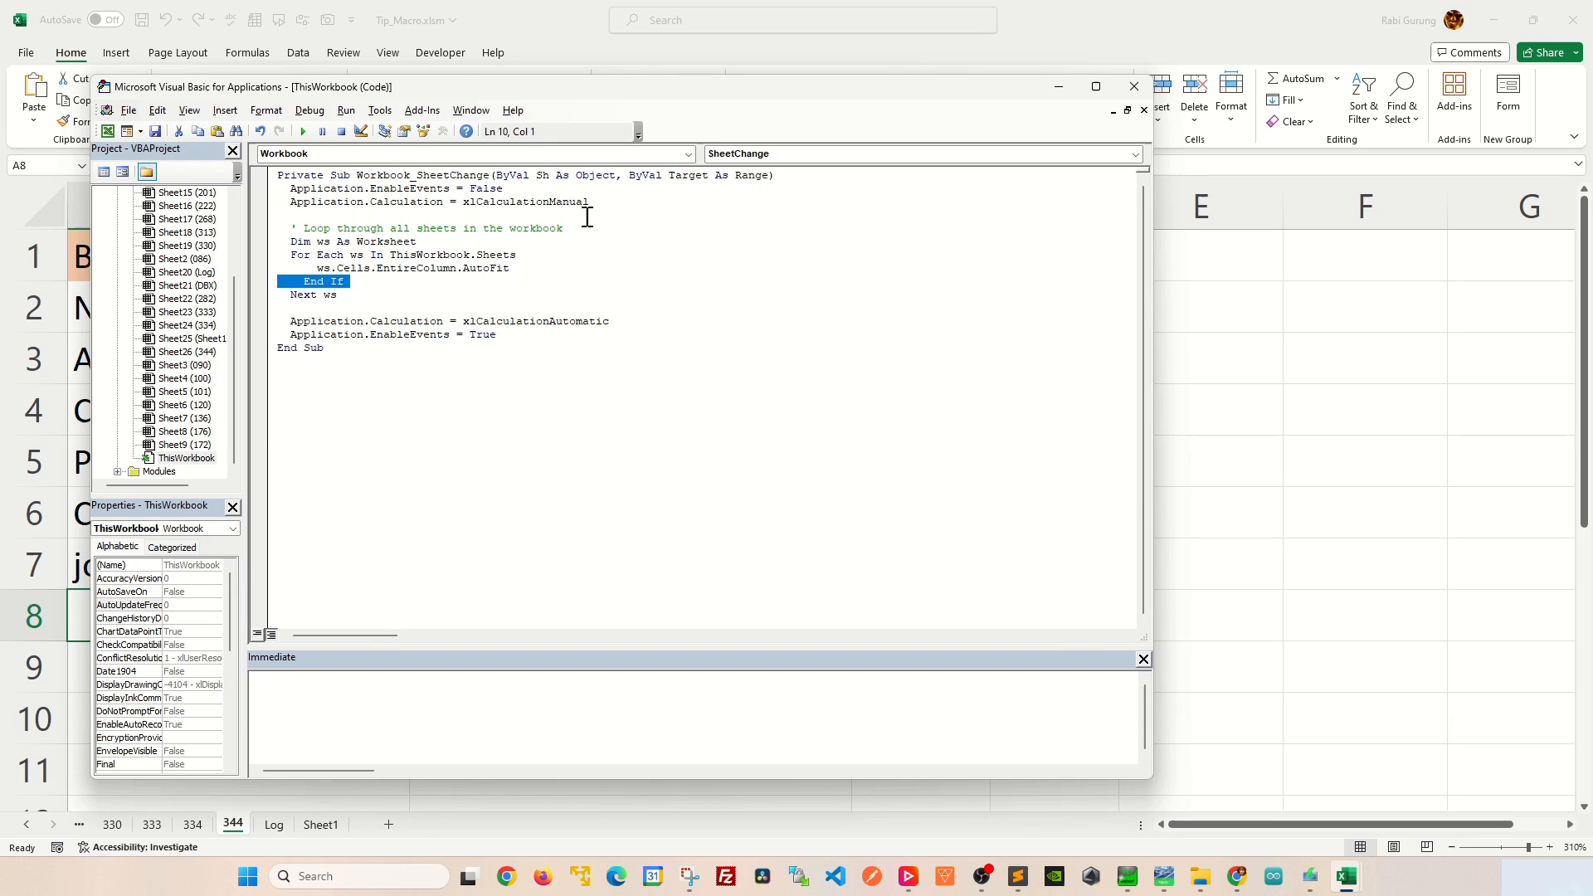
pyautogui.press('Delete')
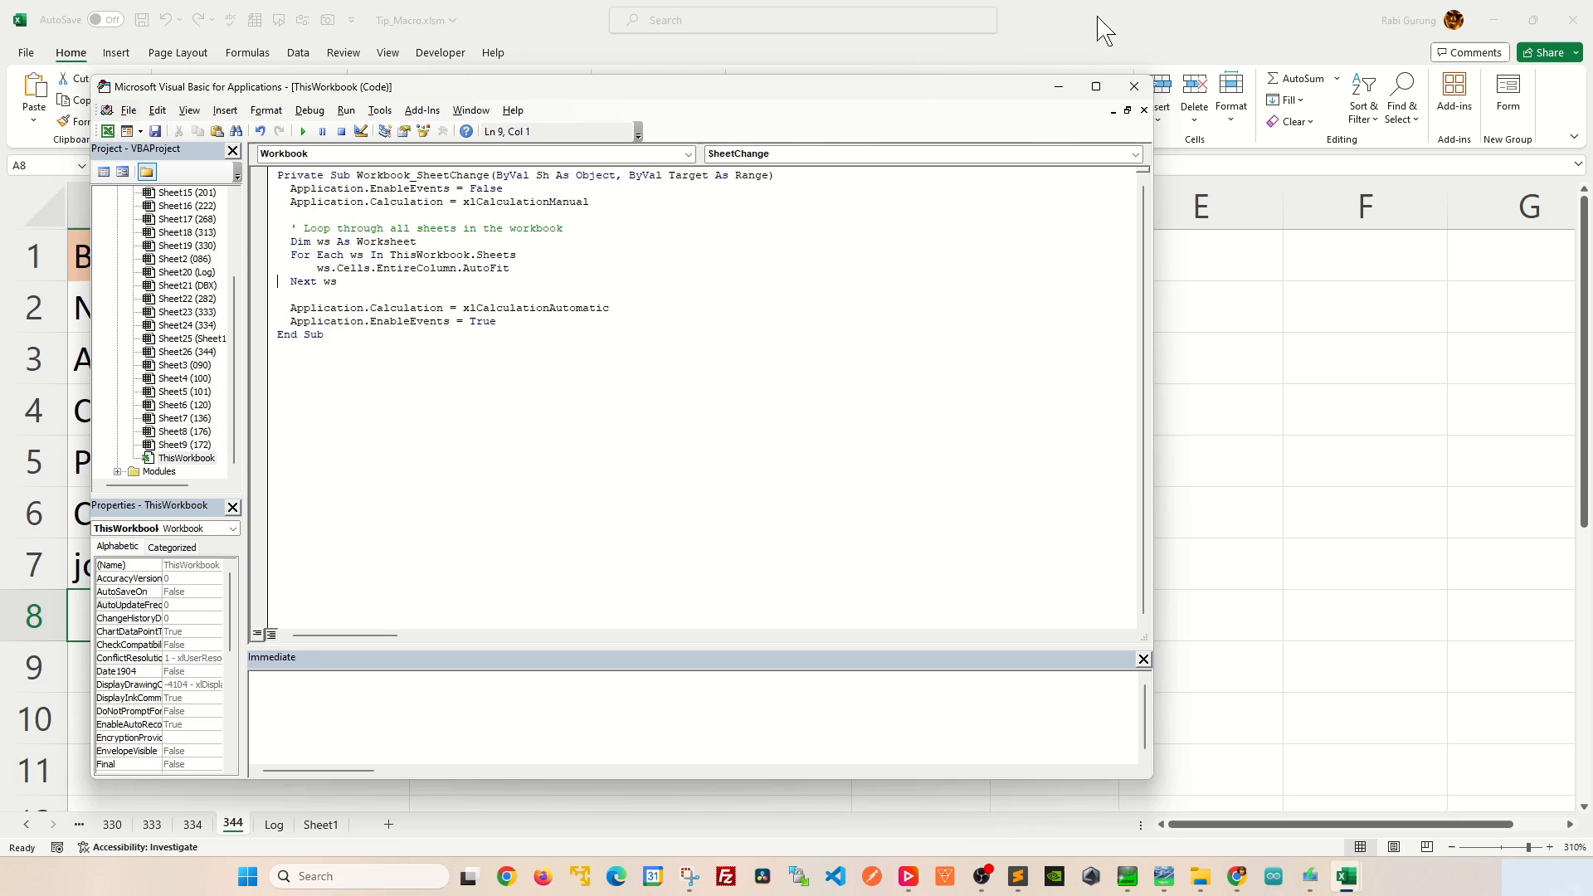
pyautogui.hotkey('alt', 'F11')
# Step: Enter long text in A8 of sheet 344 to trigger the all-sheet auto-fit
pyautogui.click(191, 826)
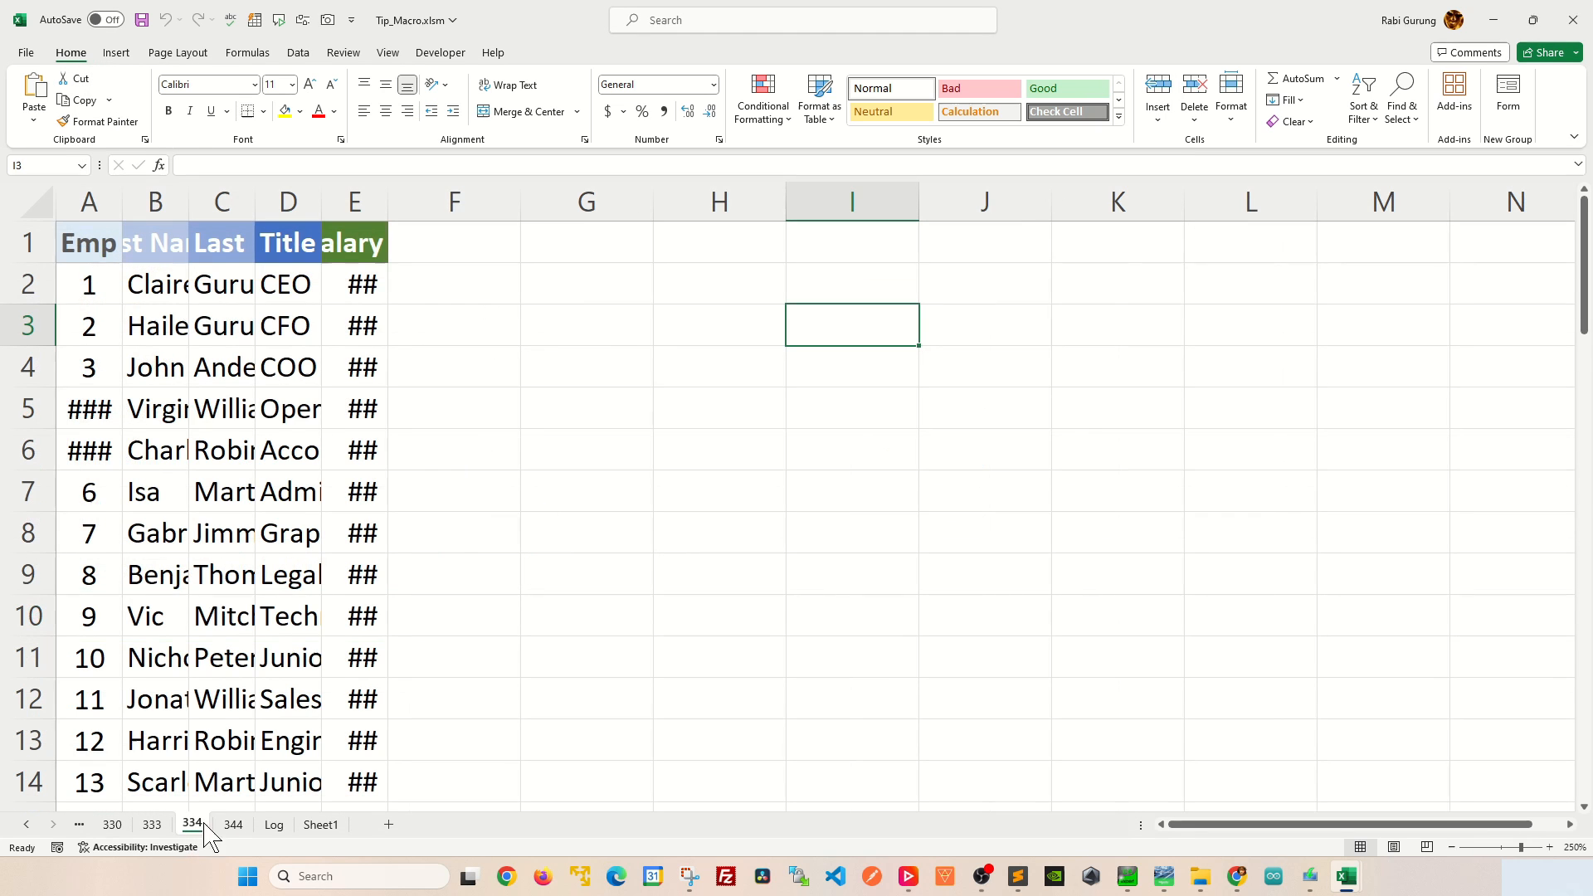
pyautogui.click(233, 824)
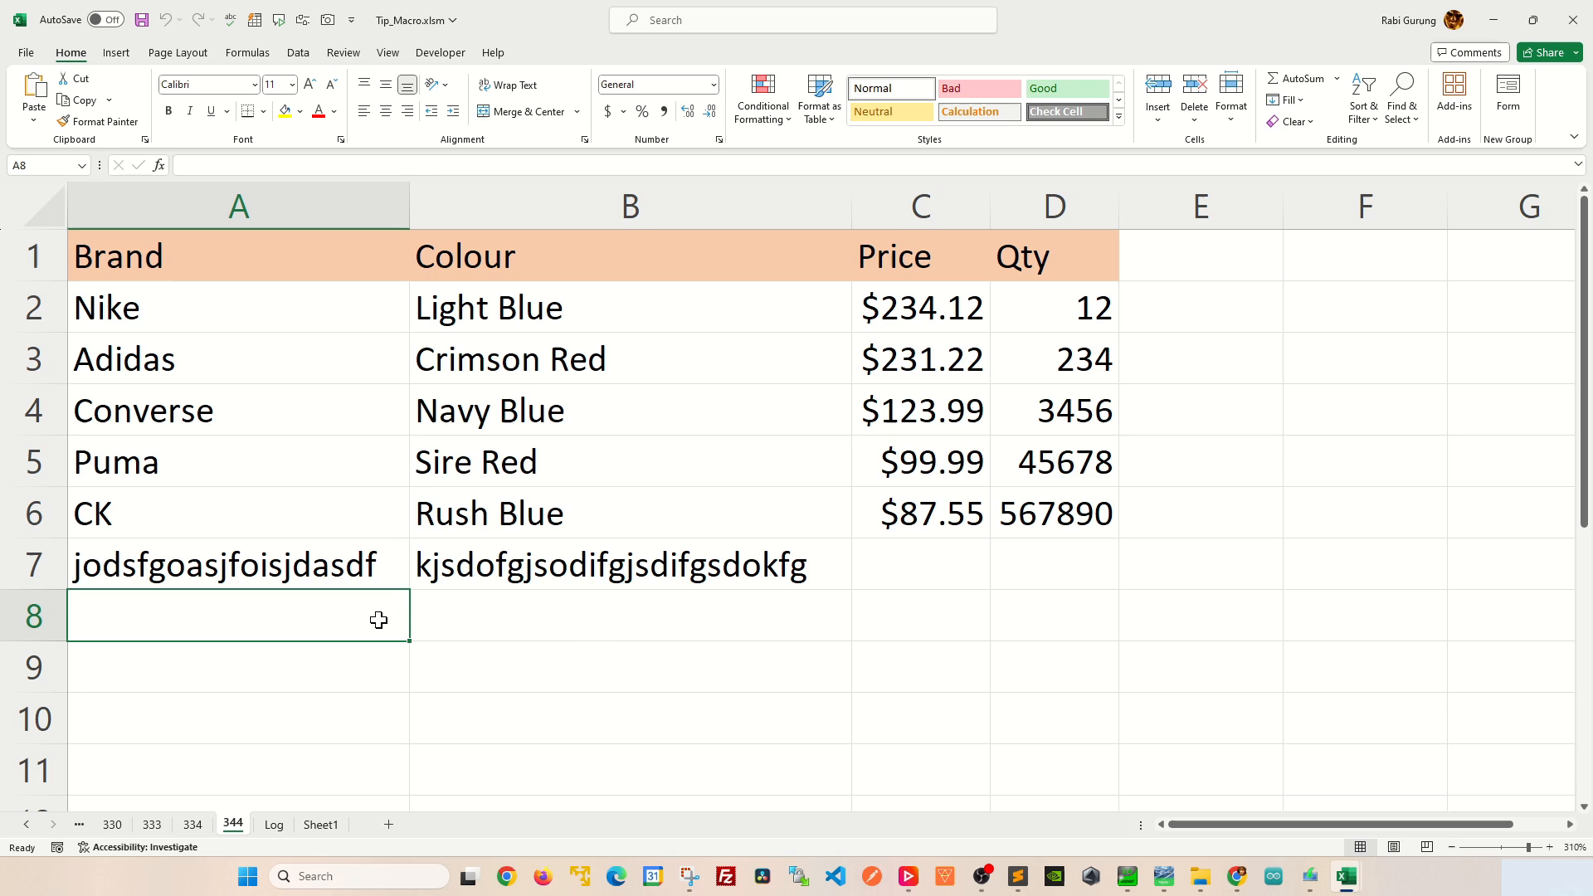
pyautogui.write('kfslkalskdlfaspdofkaspodfkpaos')
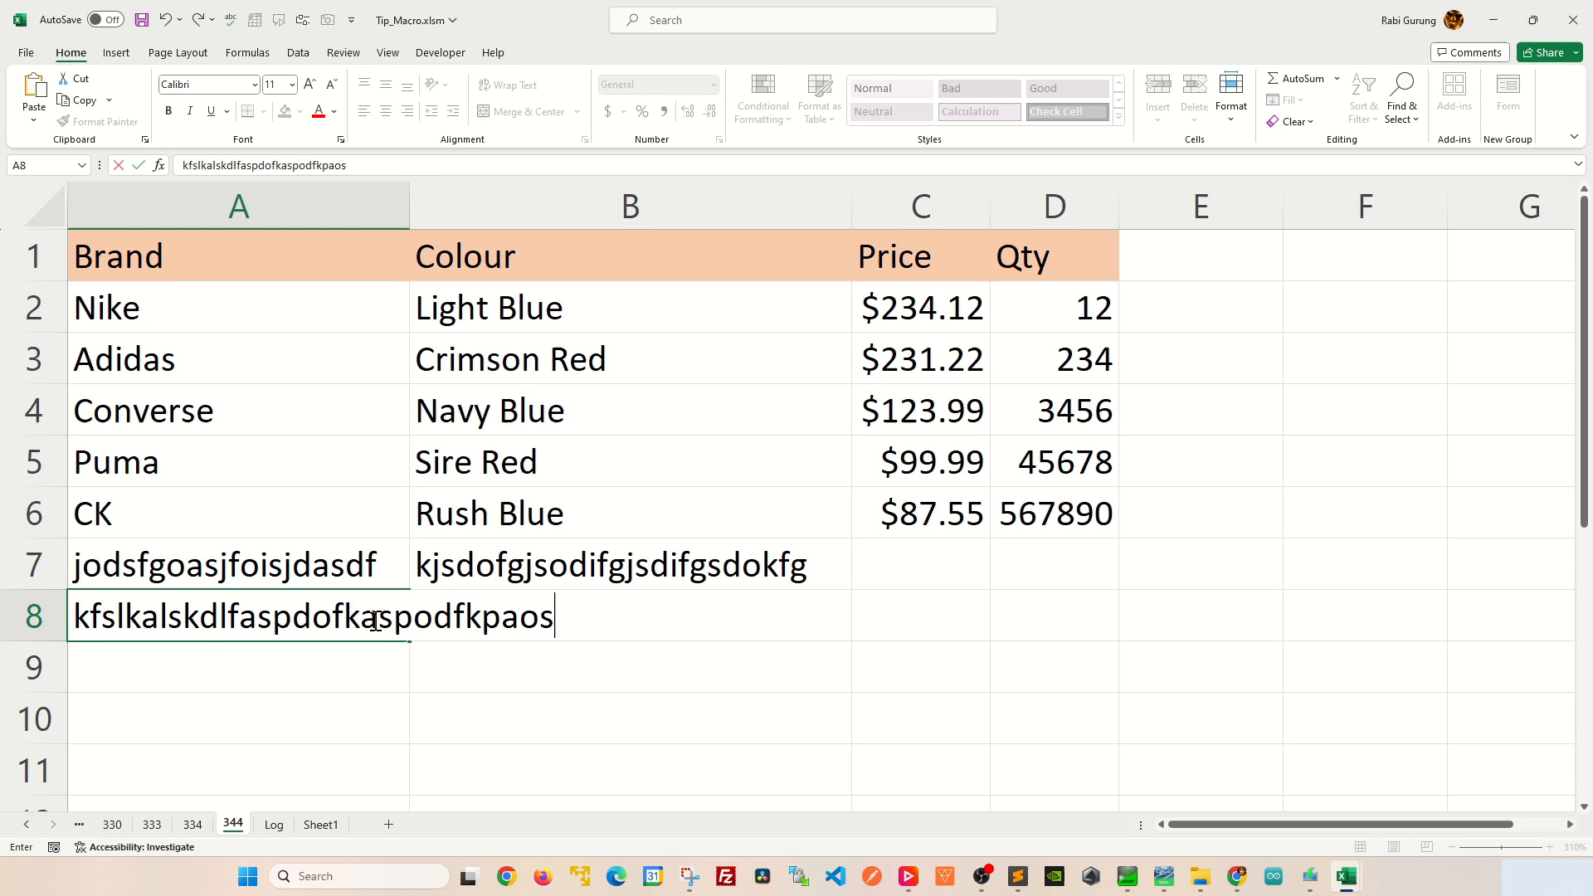
pyautogui.write('kdf')
pyautogui.press('Return')
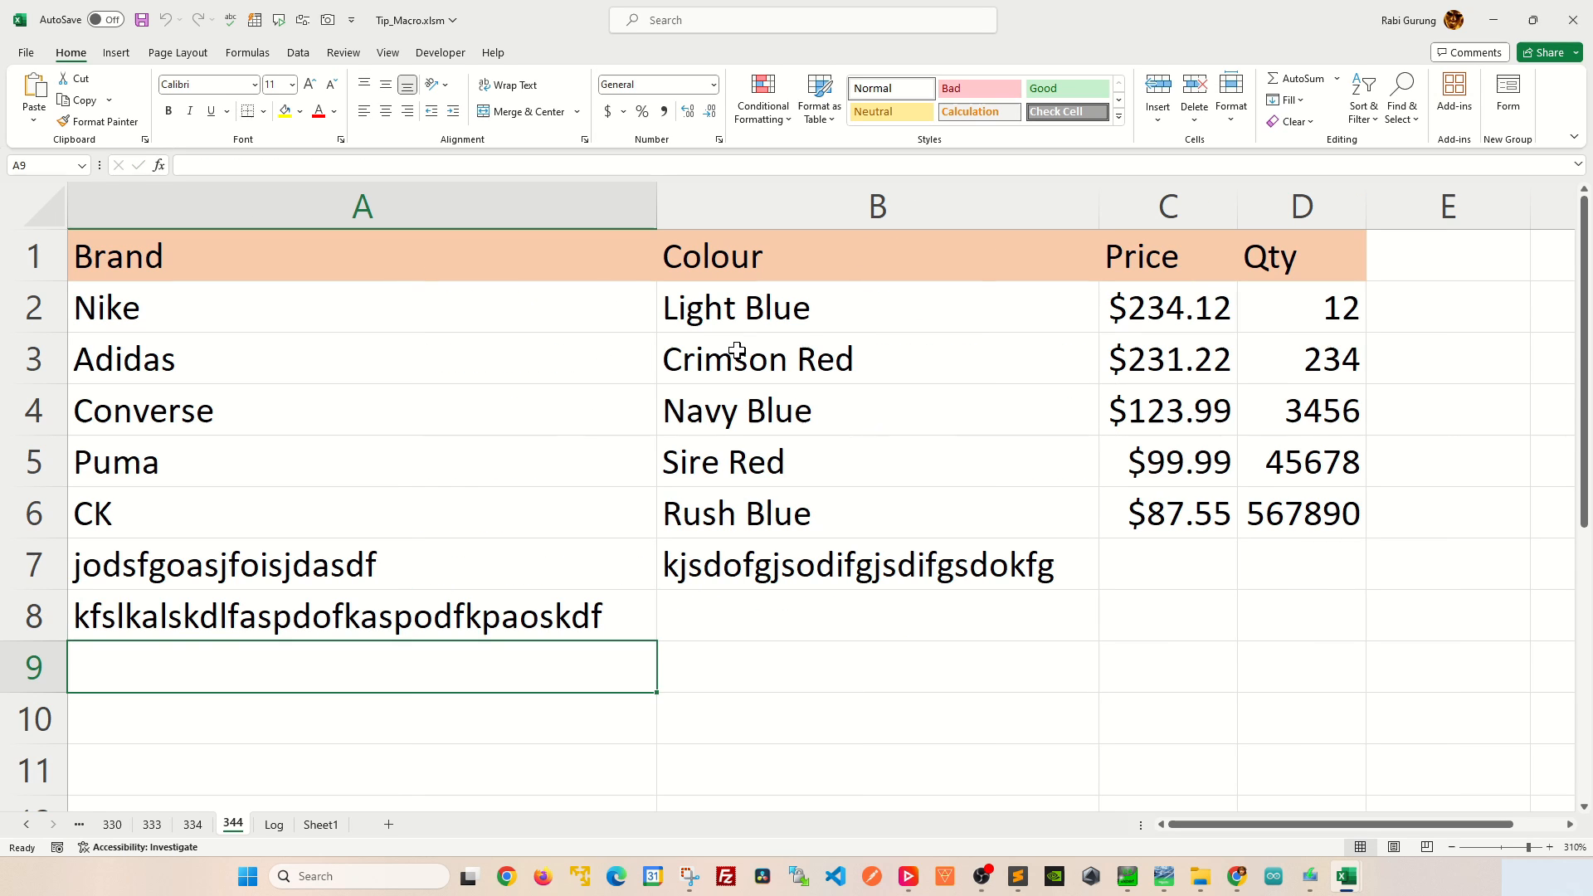
pyautogui.scroll(-3, 737, 414)
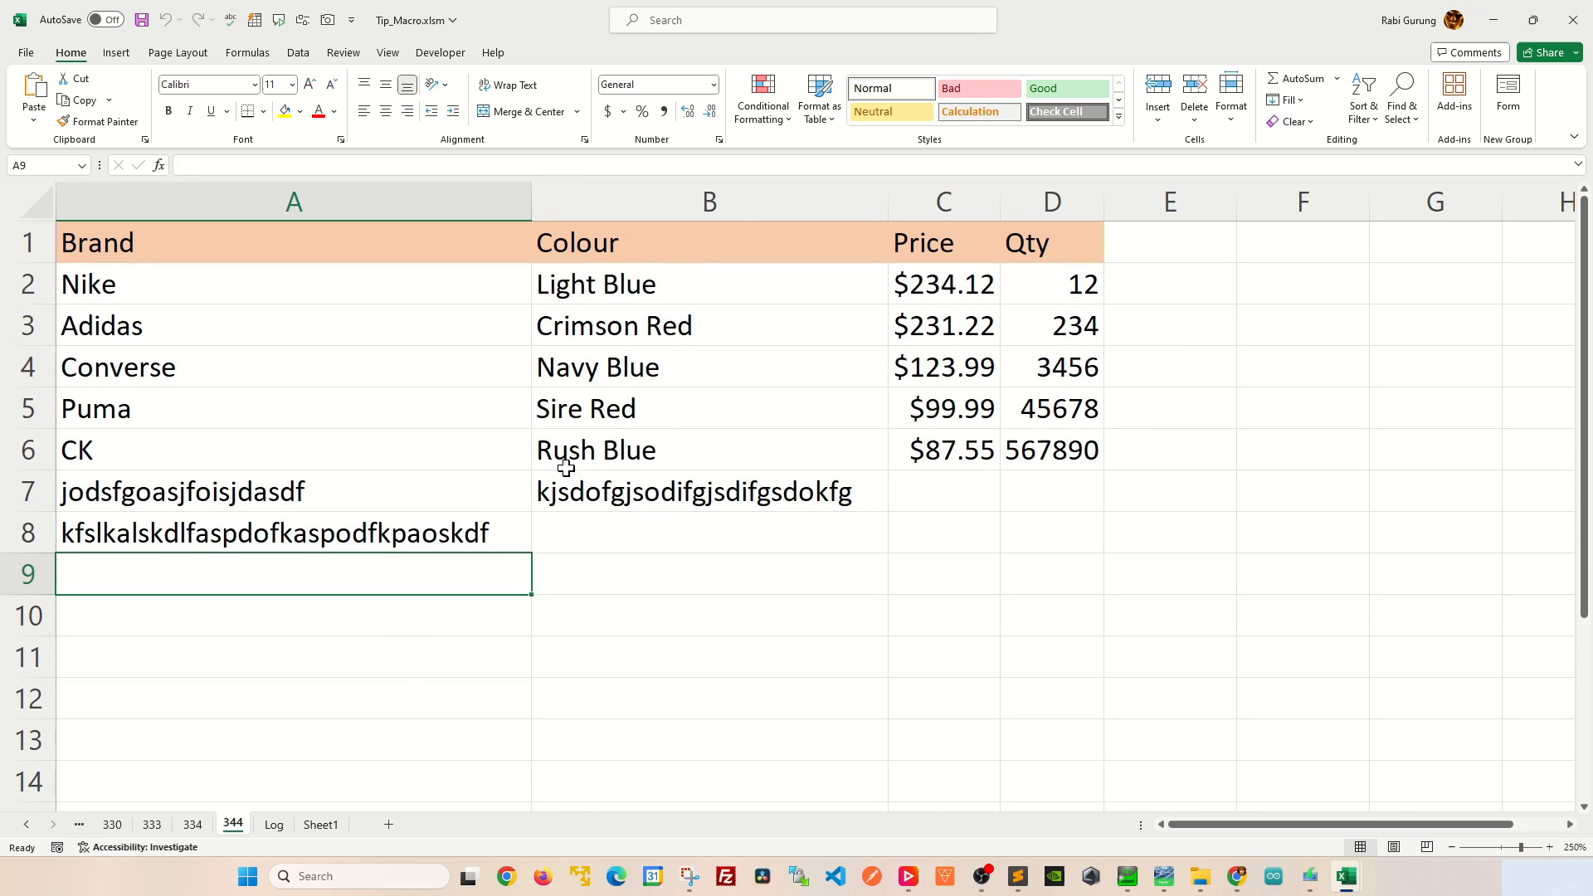
# Step: Inspect columns A, B and E of sheet 334's now auto-fitted employee table
pyautogui.click(192, 823)
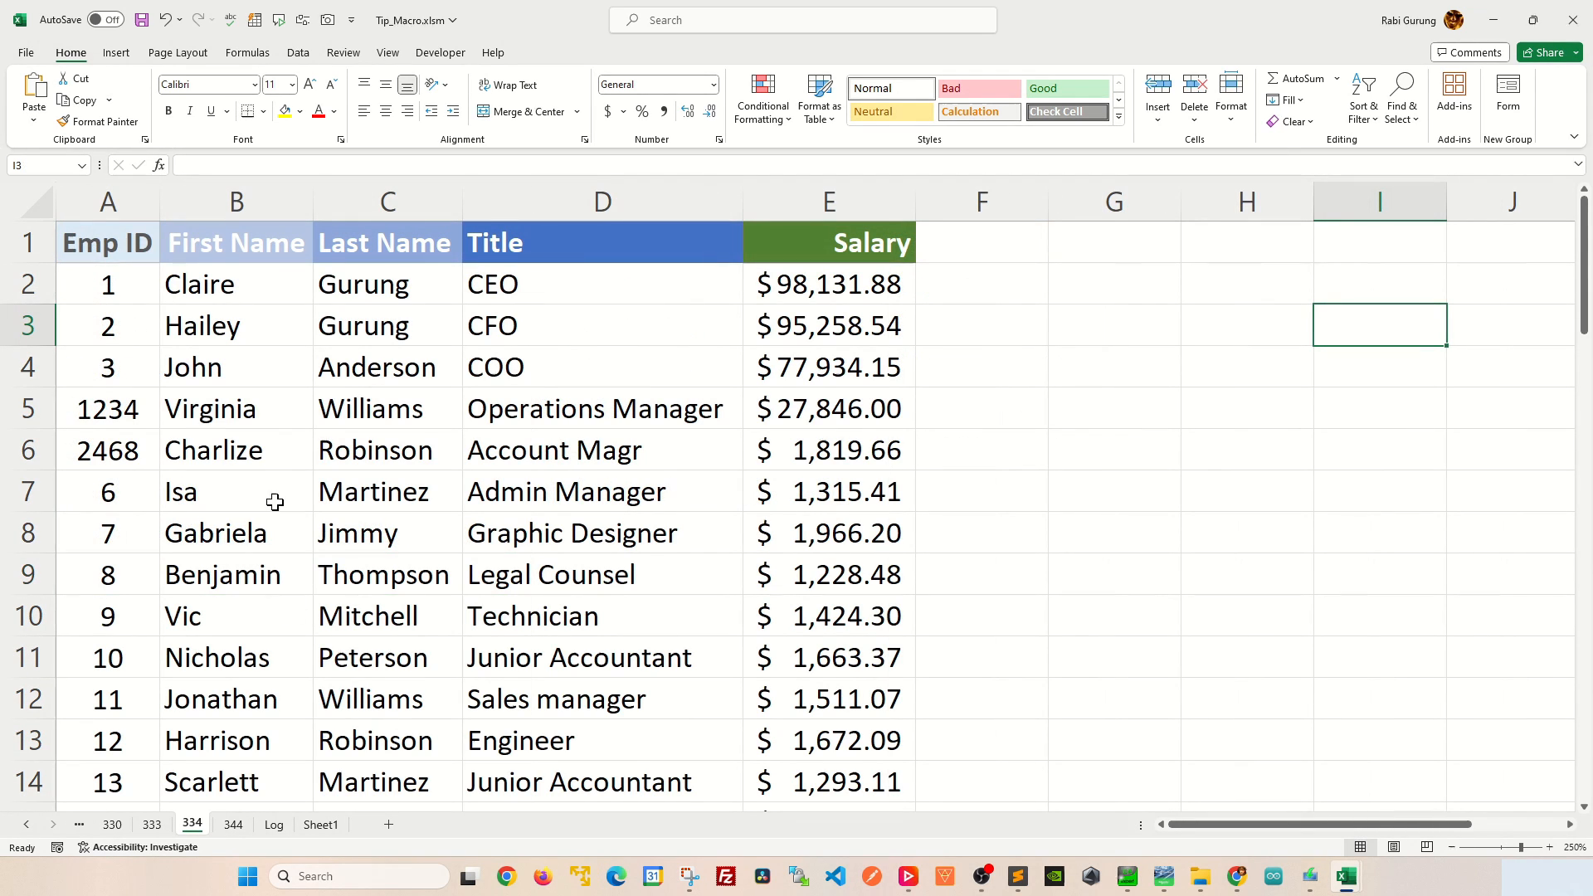
pyautogui.click(107, 200)
pyautogui.click(236, 201)
pyautogui.click(388, 200)
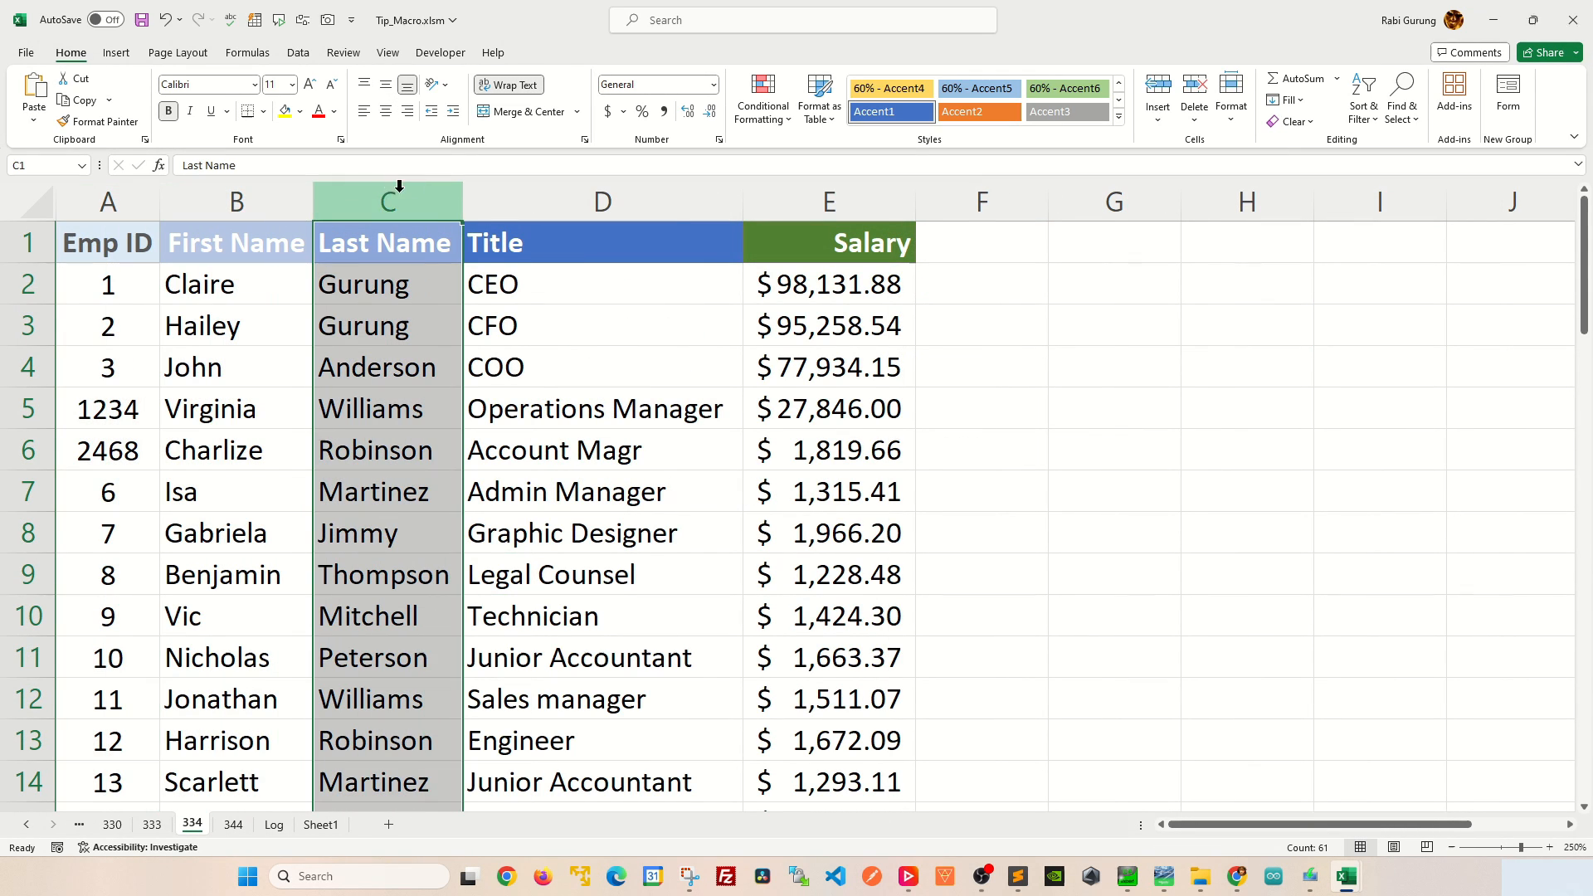